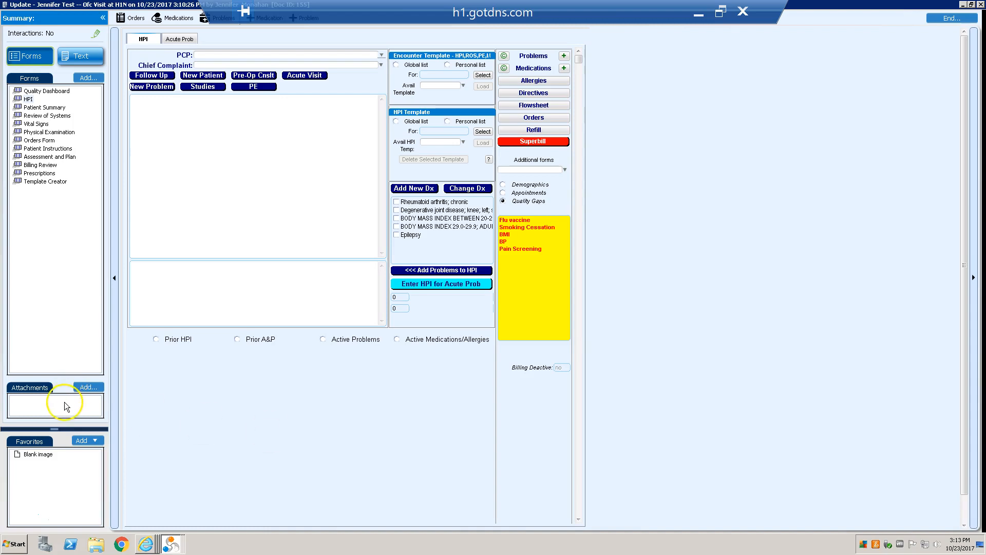
Enter "This is what will show in your specific template." as the HPI narrative.
click(287, 283)
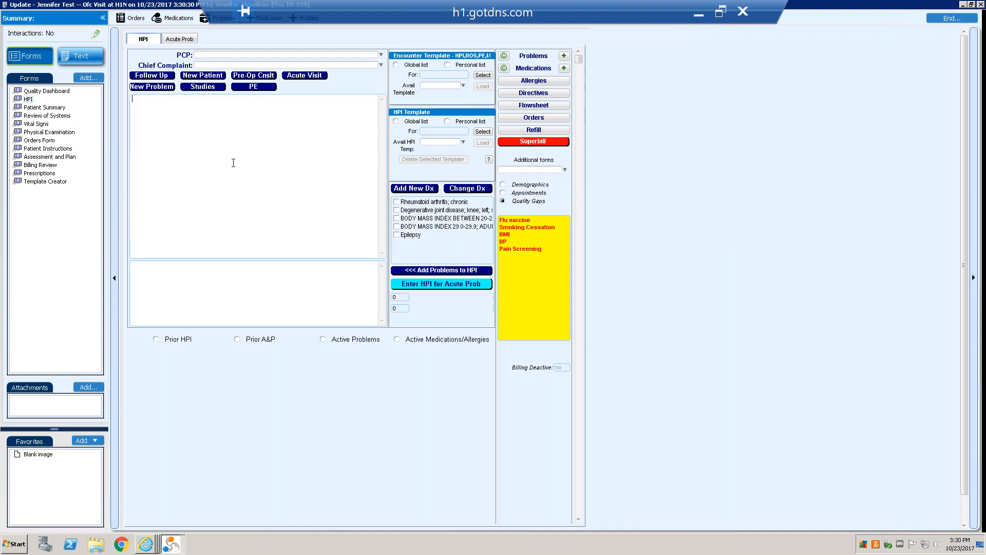
text(This is what will show in your specific tem)
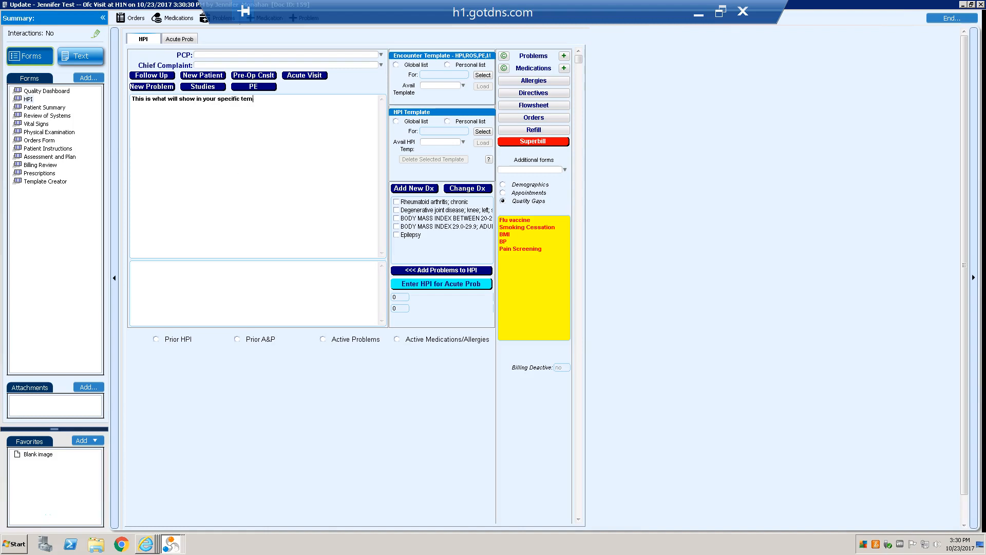
text(plate.)
Save the HPI narrative to the personal list as a template named Sample HPI 2.
click(449, 122)
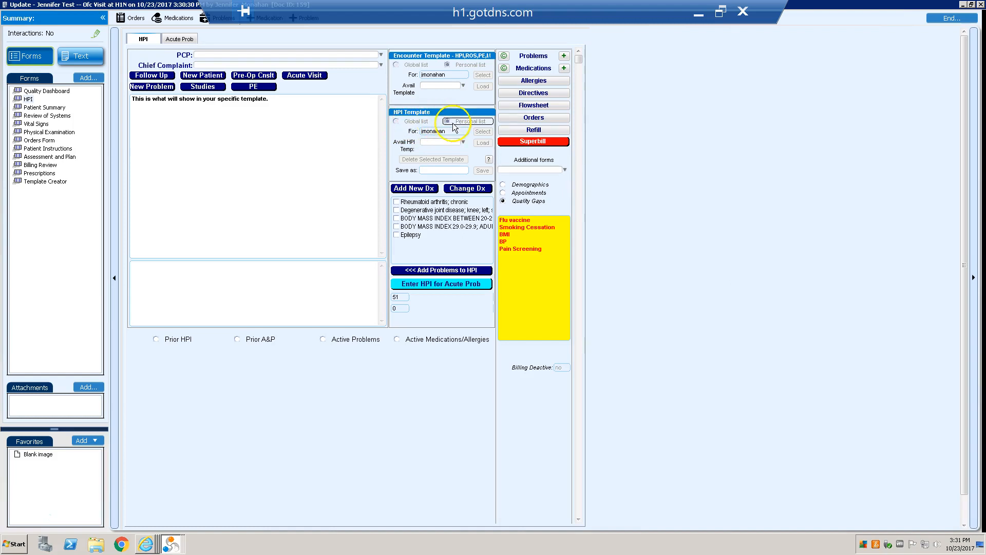
click(435, 172)
text(Sample HPI 2)
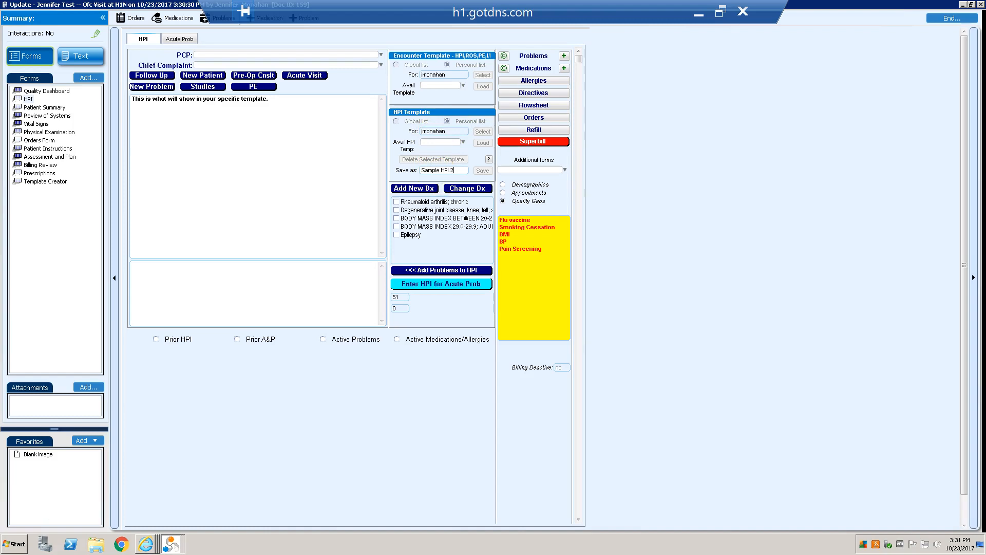
key(Tab)
click(485, 171)
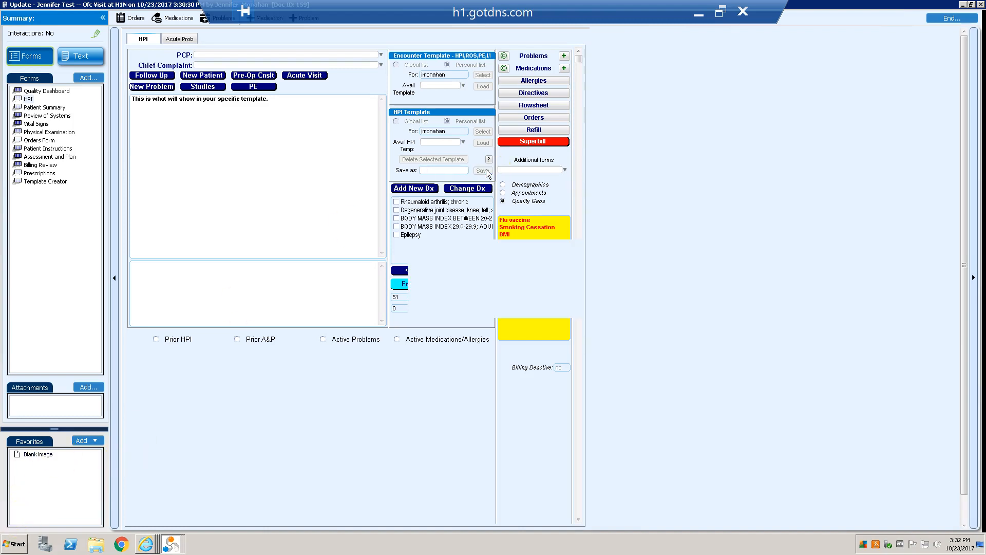
Check the available personal HPI templates for the Sample HPI 2 entry.
click(462, 142)
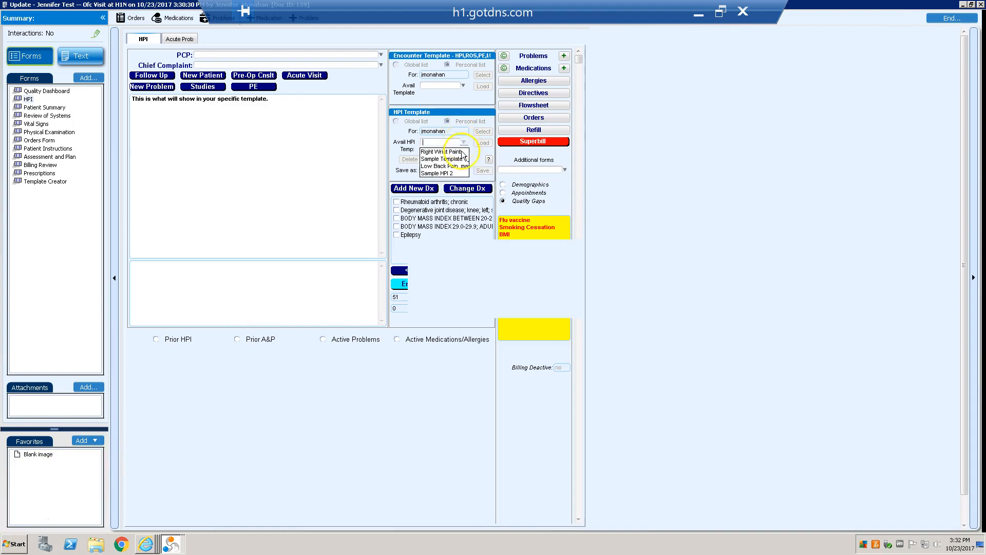
click(460, 174)
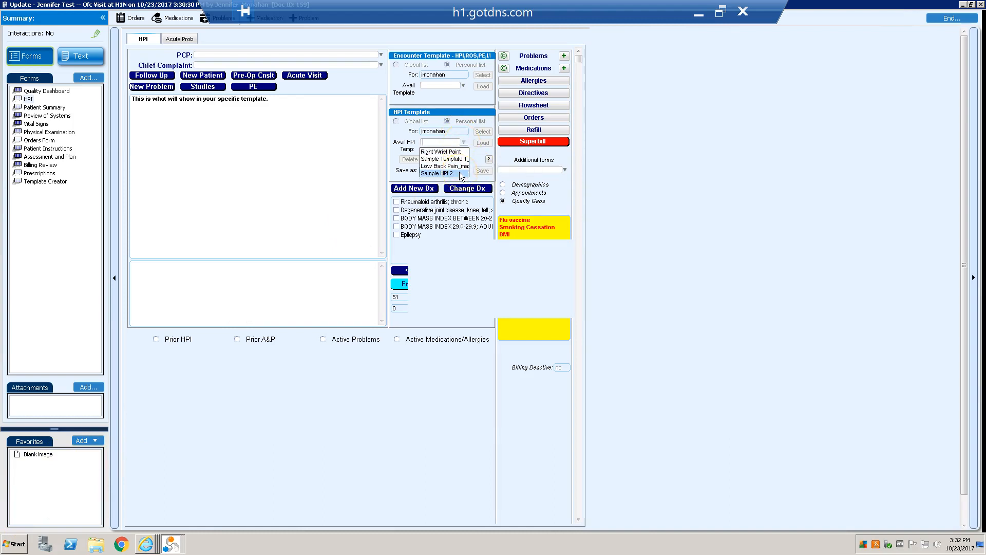
click(463, 143)
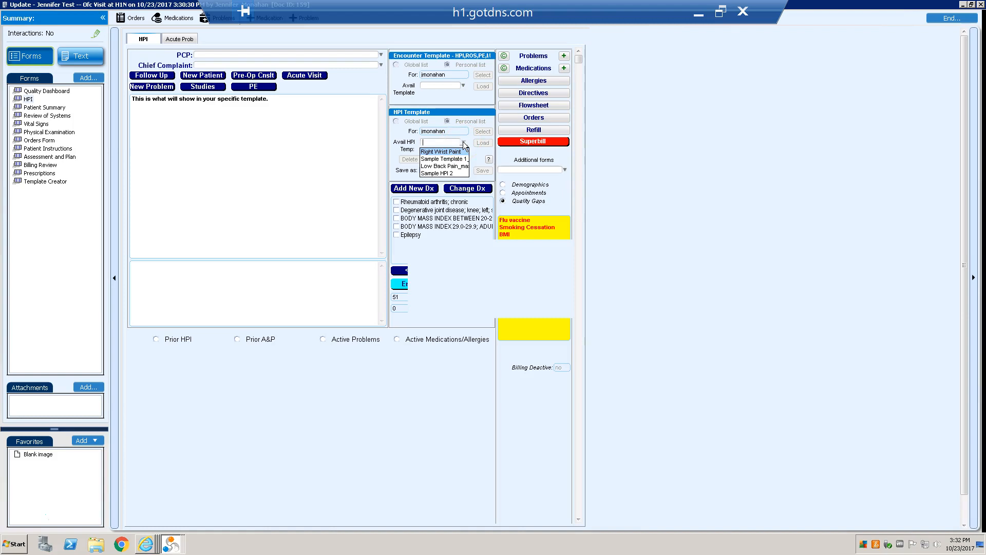
click(442, 176)
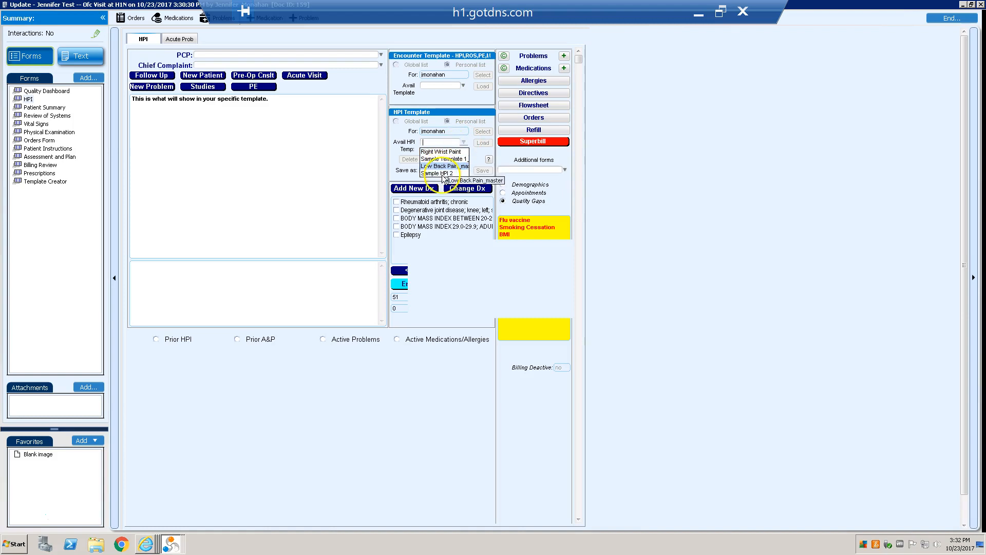
click(461, 143)
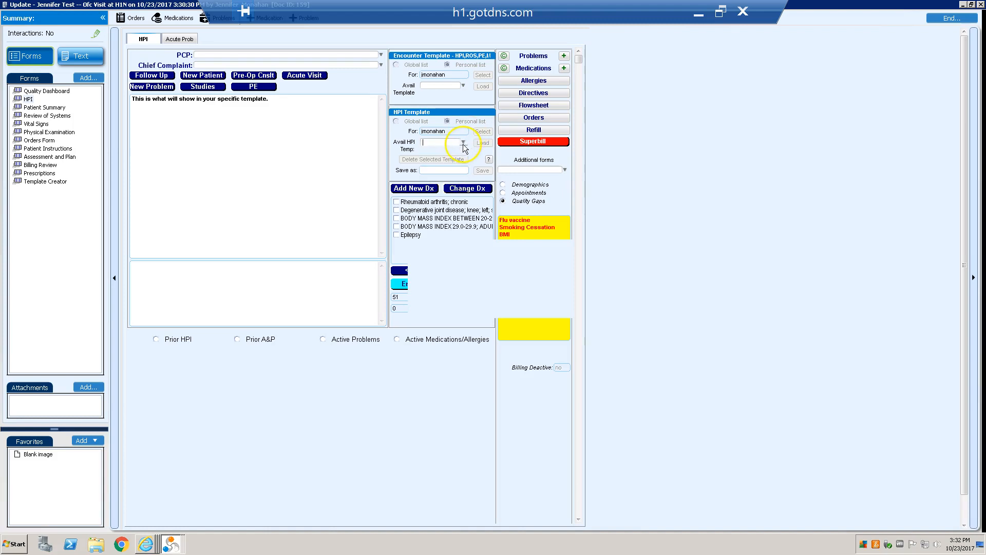
click(463, 145)
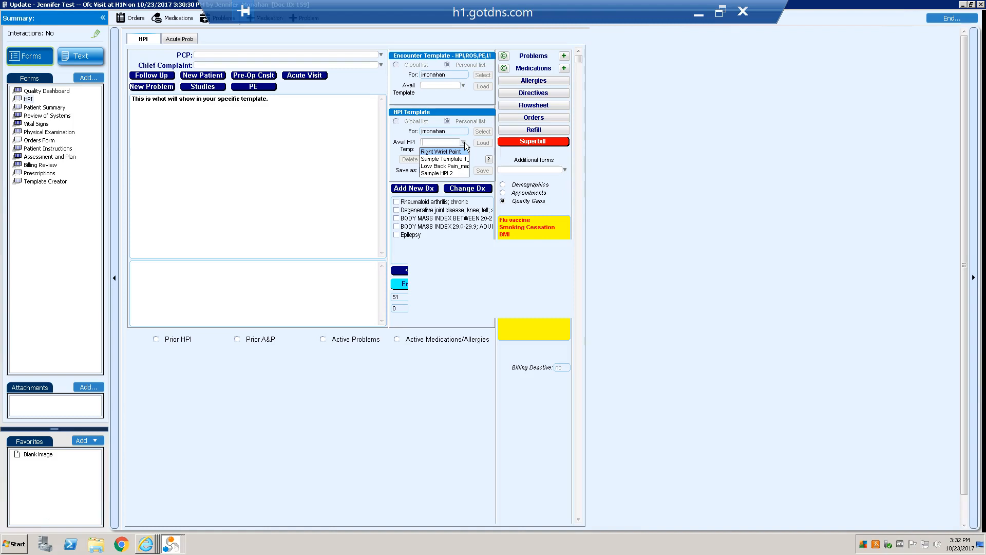
click(467, 162)
click(464, 144)
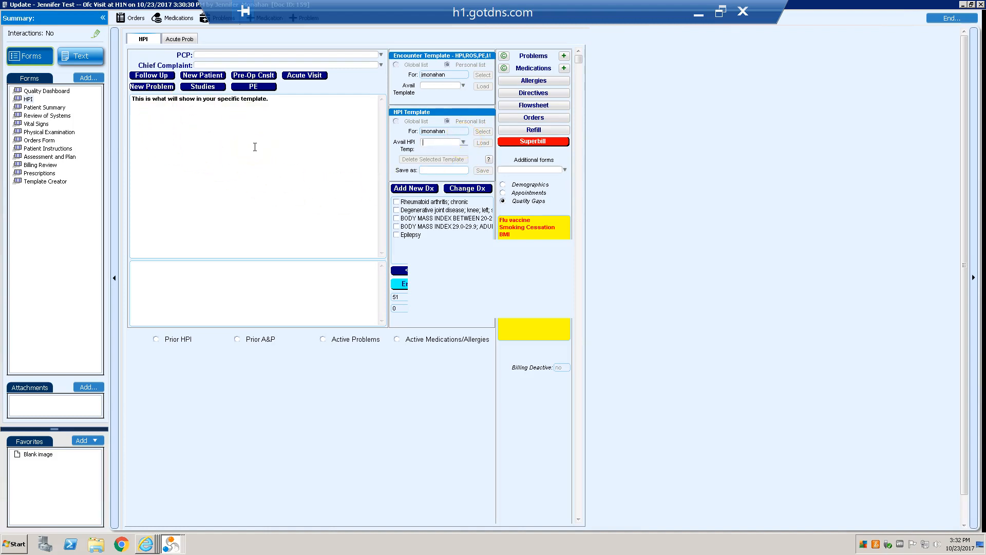
In the Review of Systems form, mark fever, weight loss, persistent infections and fatigue as denied under Constitutional.
click(39, 117)
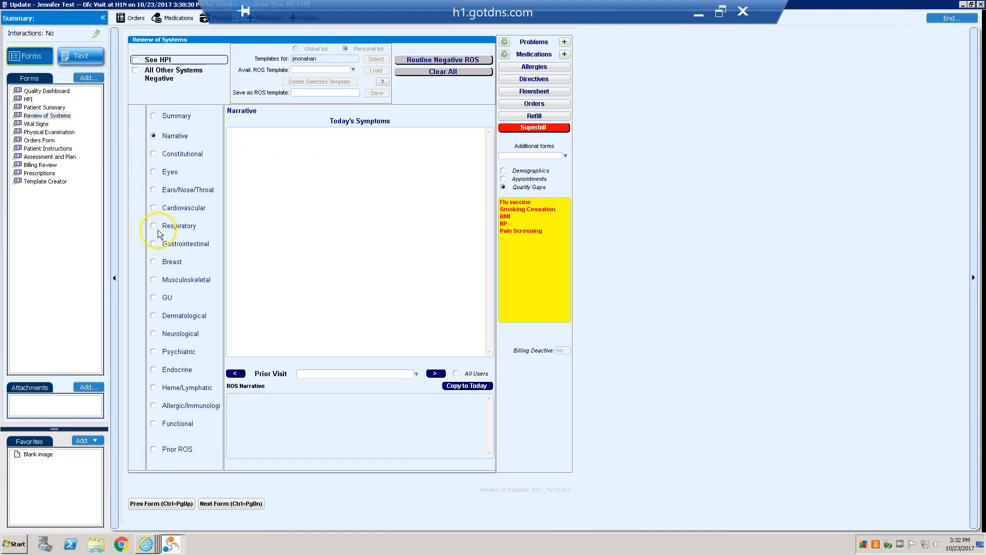
click(298, 168)
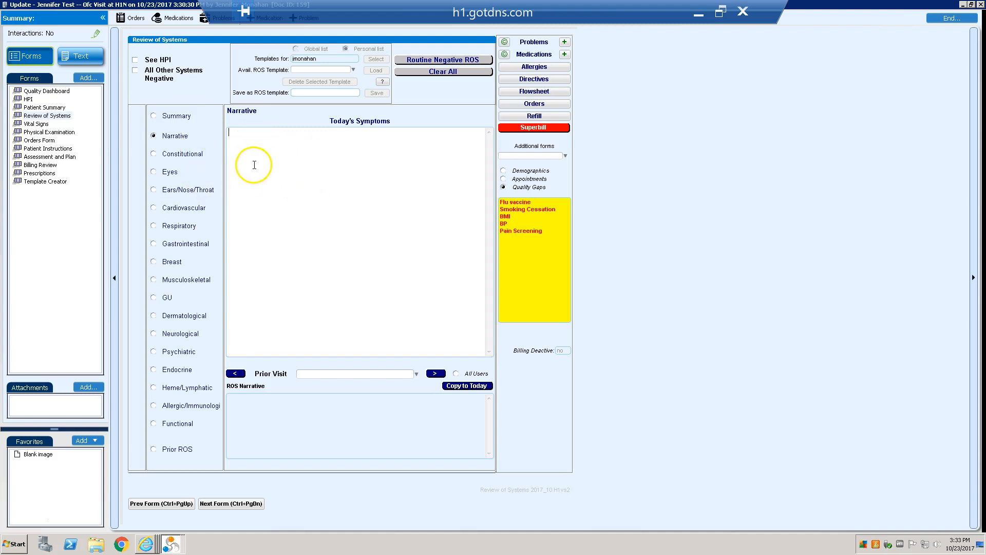
click(159, 155)
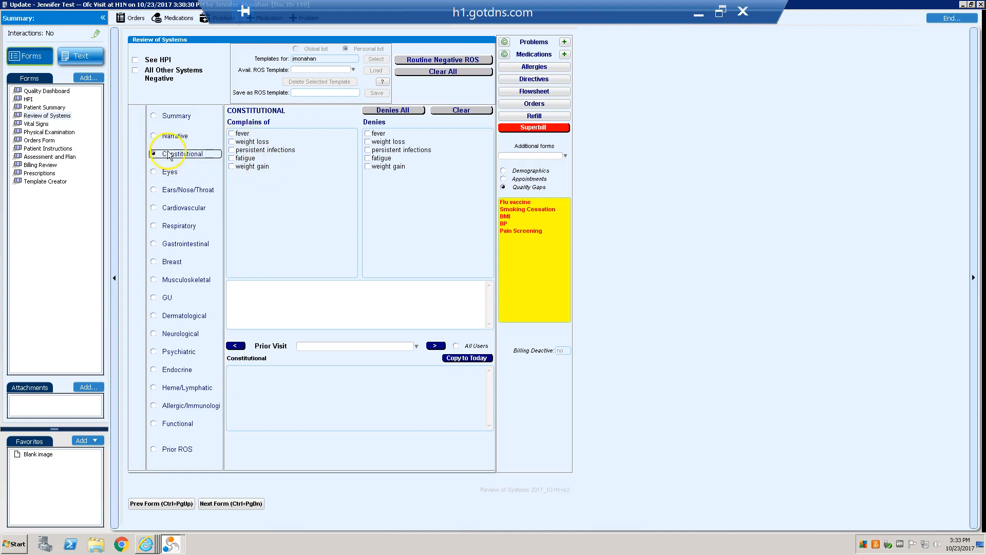
click(368, 134)
click(369, 141)
click(369, 150)
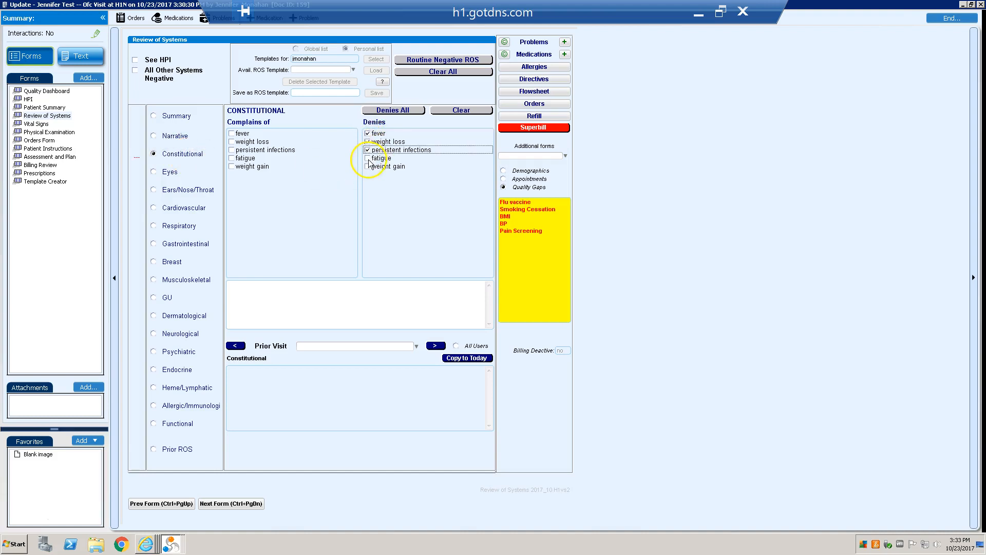
click(368, 158)
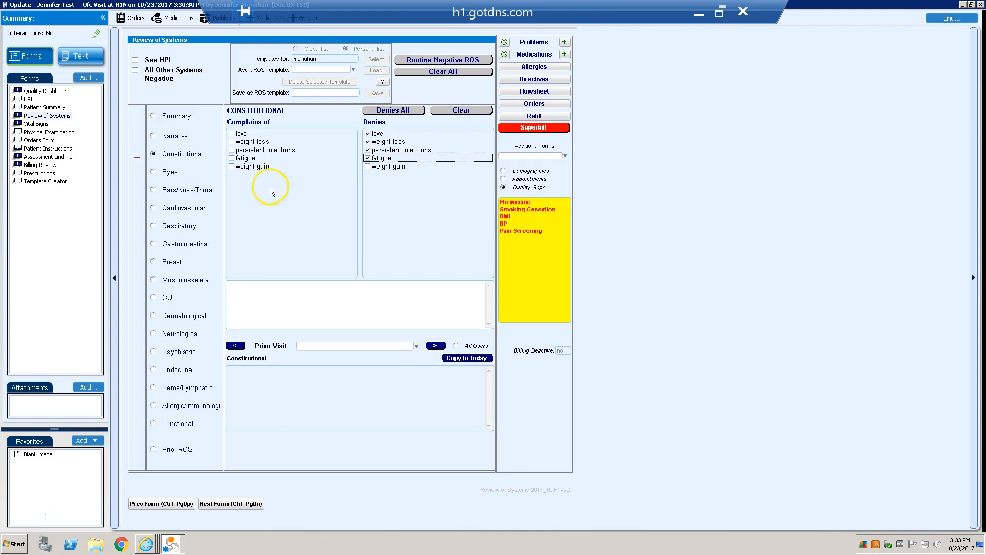
Mark the first two symptoms in the Eyes section as denied.
click(169, 172)
click(367, 134)
click(368, 142)
click(156, 190)
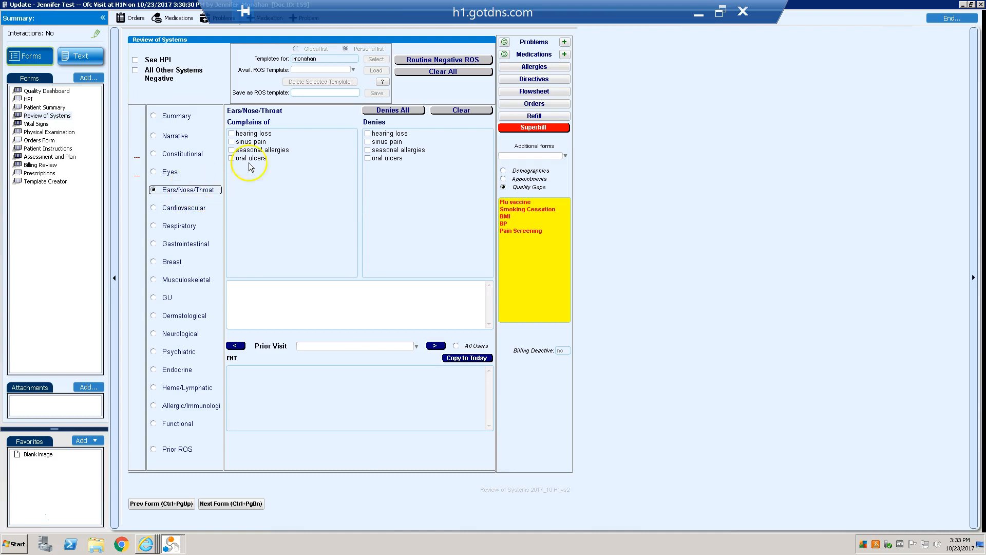
click(239, 142)
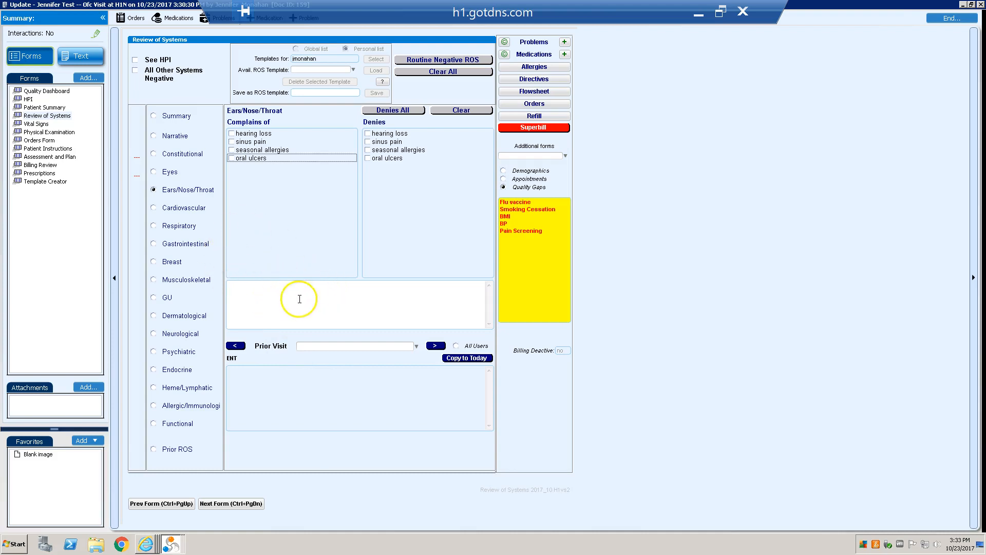
click(258, 297)
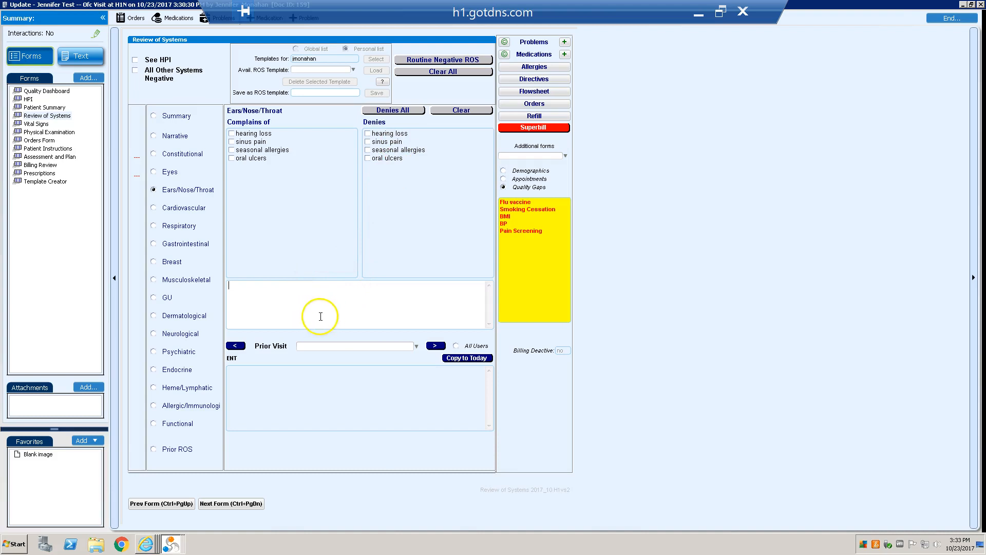
Record Respiratory symptoms: complains of wheezing, denies difficulty breathing and coughing blood.
click(153, 226)
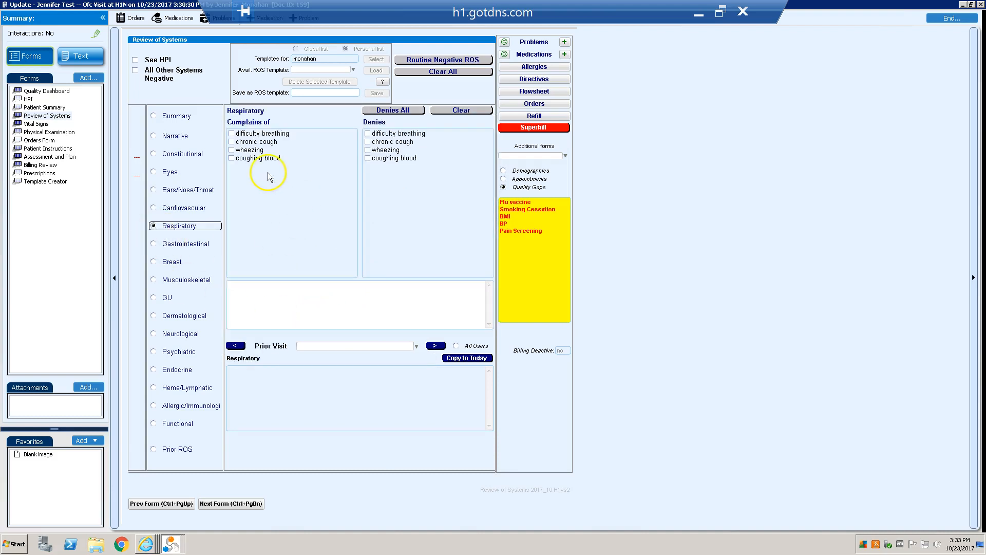
click(239, 150)
click(386, 134)
click(379, 160)
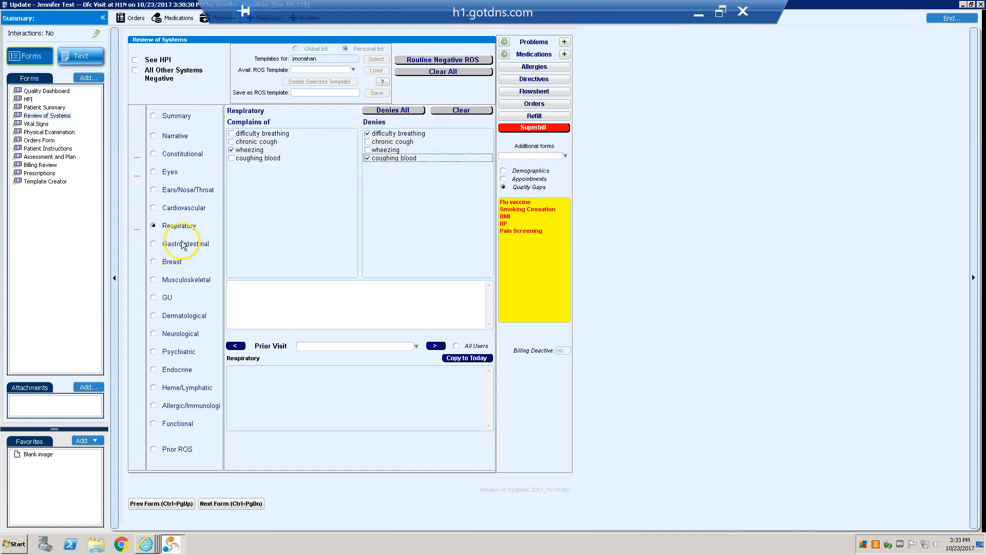
Mark anxiety and depression as denied in the Psychiatric section.
click(154, 352)
click(367, 133)
click(369, 166)
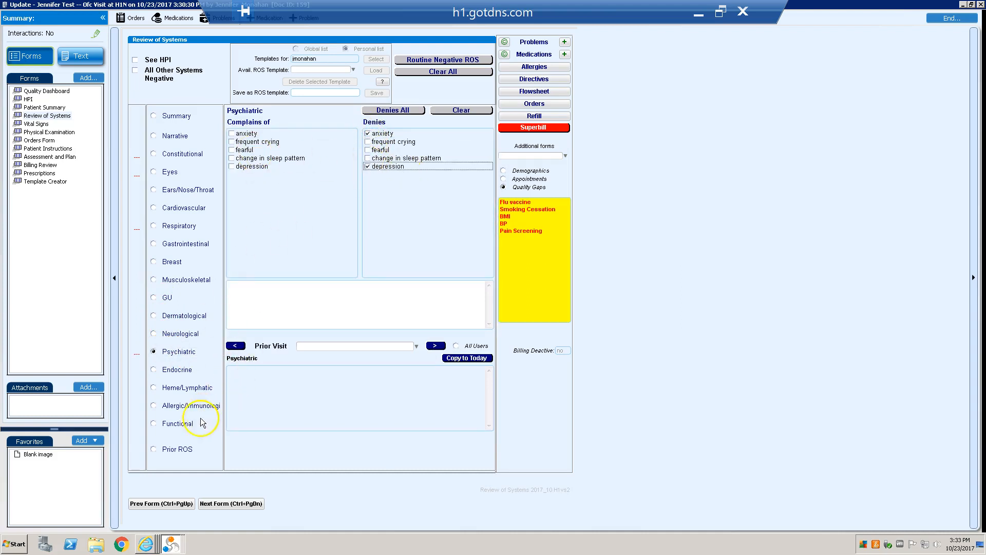
Save the review of systems as a personal ROS template named Sample ROS 2 and check the available ROS templates.
click(304, 93)
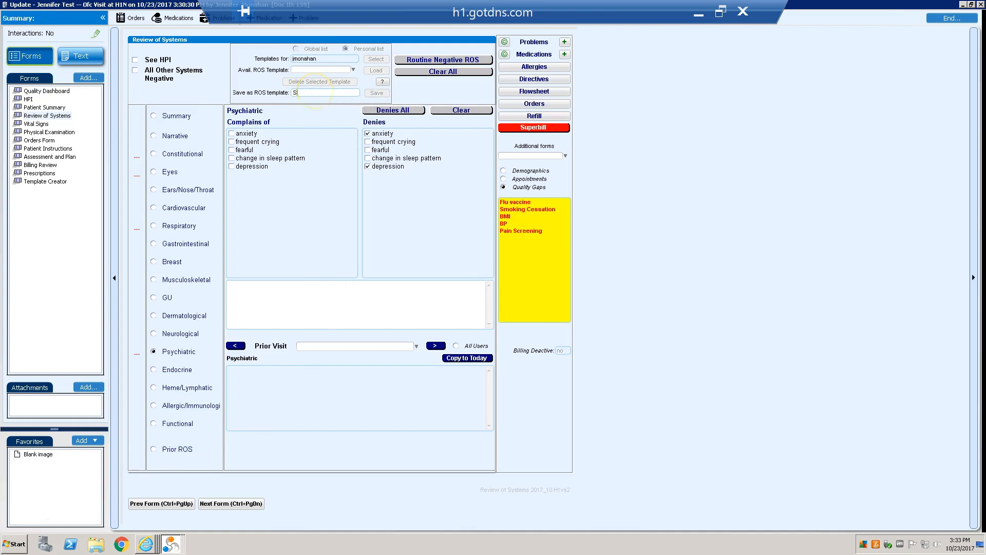
text(Sample ROS 2)
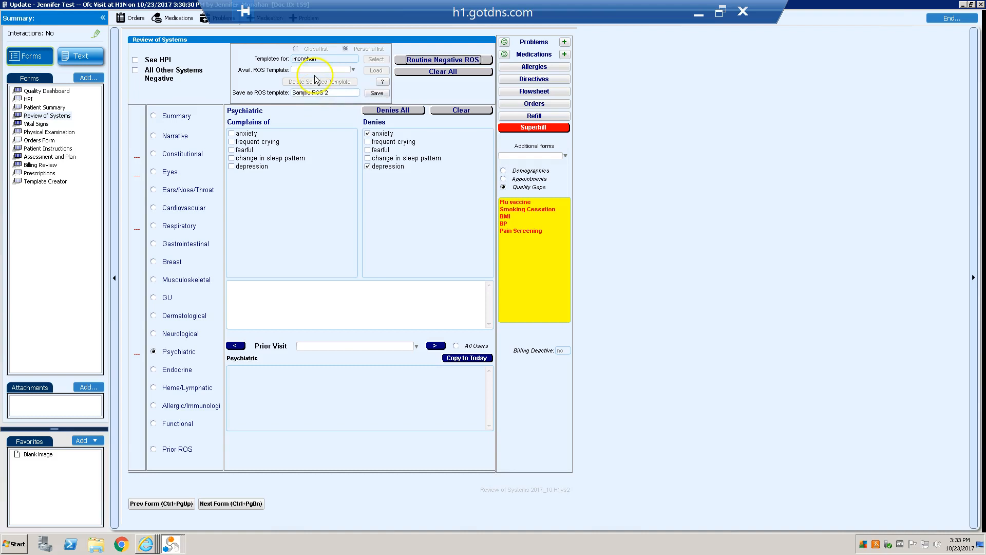
click(377, 94)
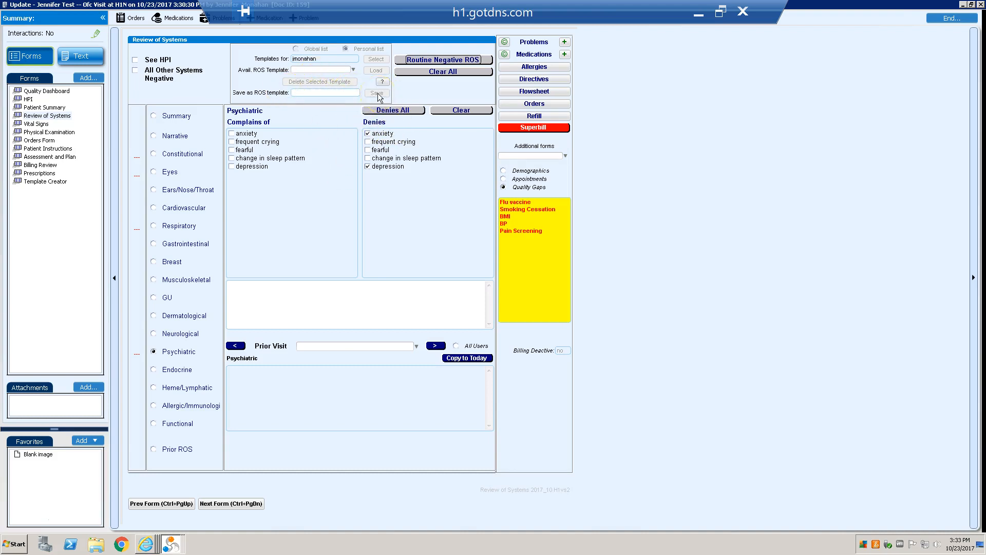
click(353, 70)
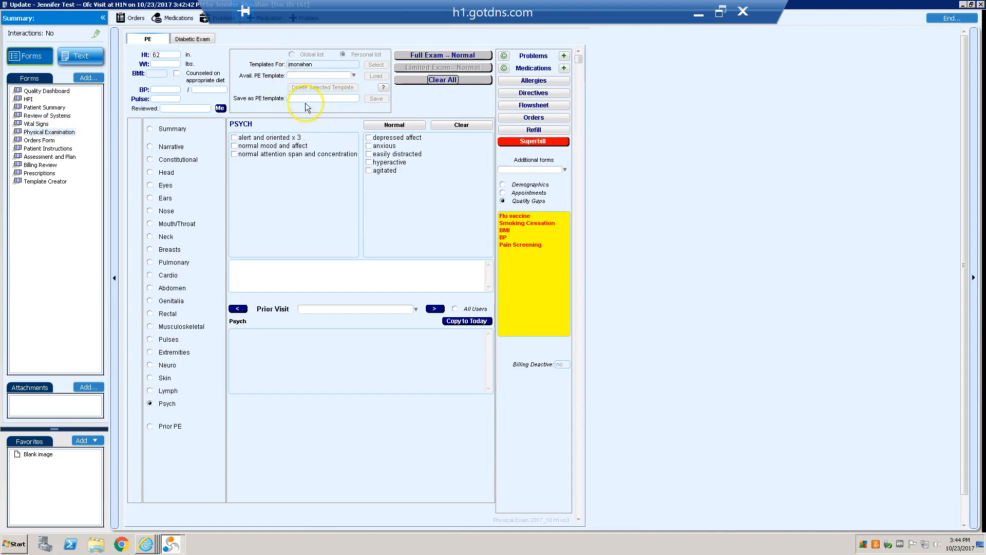
Check the available PE templates, and mark the Constitutional exam as well developed and well nourished.
click(354, 76)
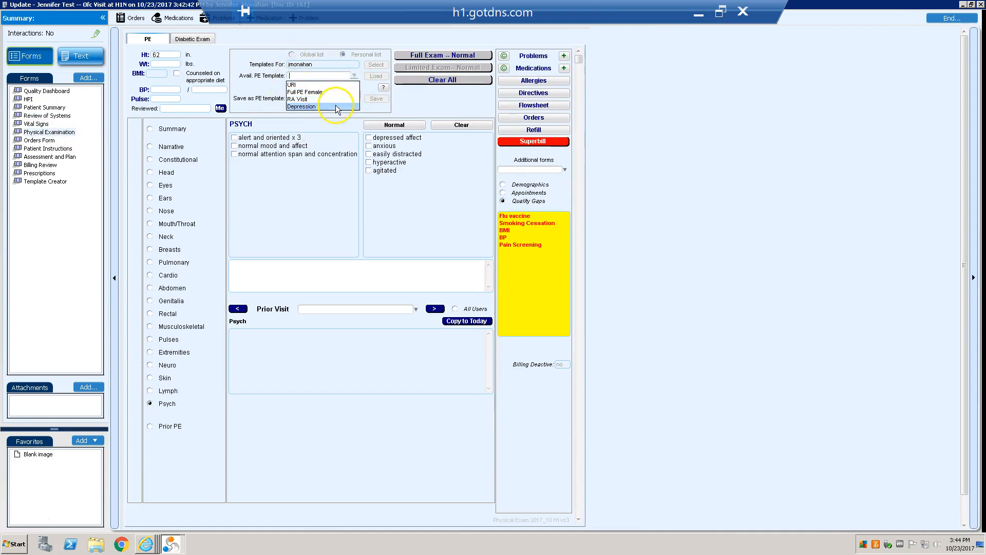
click(354, 76)
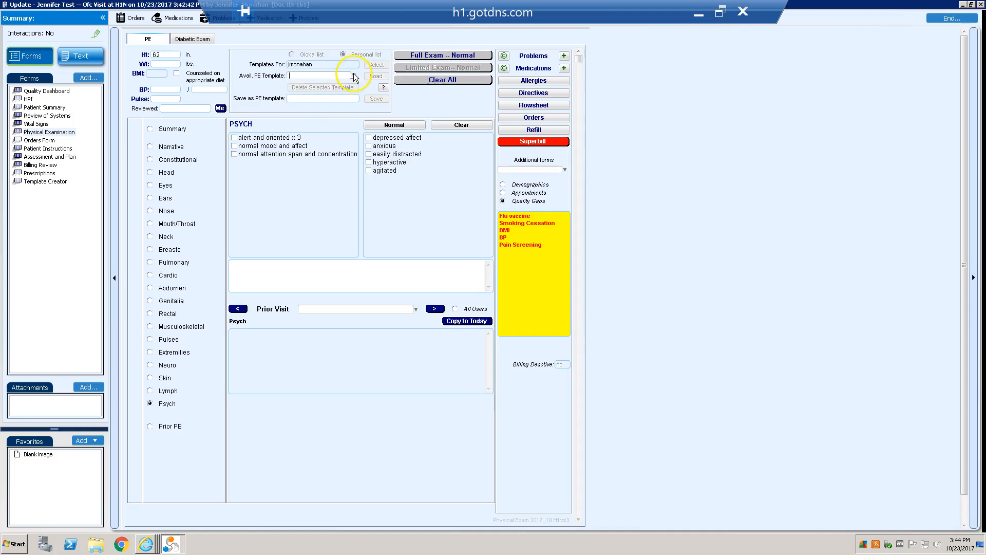
click(164, 160)
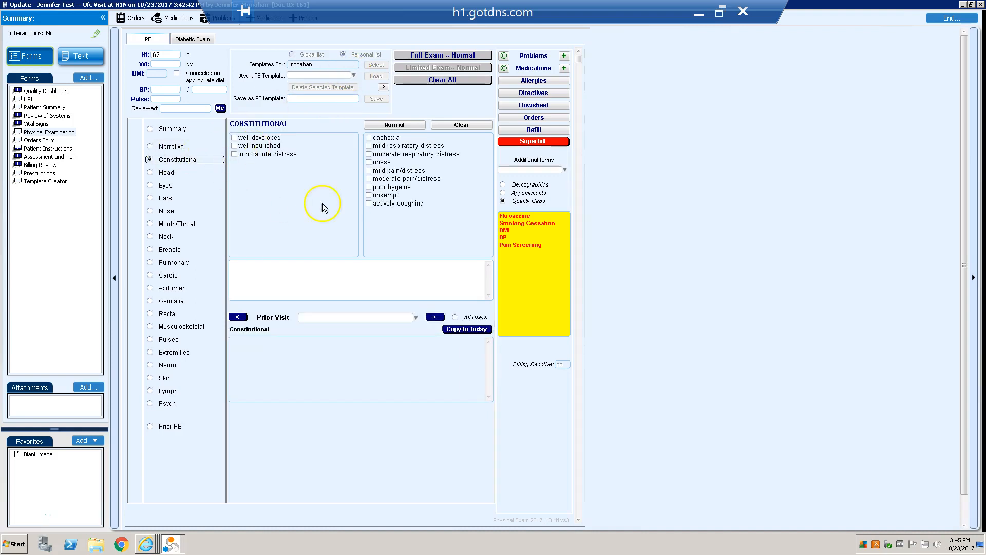
click(241, 138)
click(244, 146)
click(246, 154)
click(270, 155)
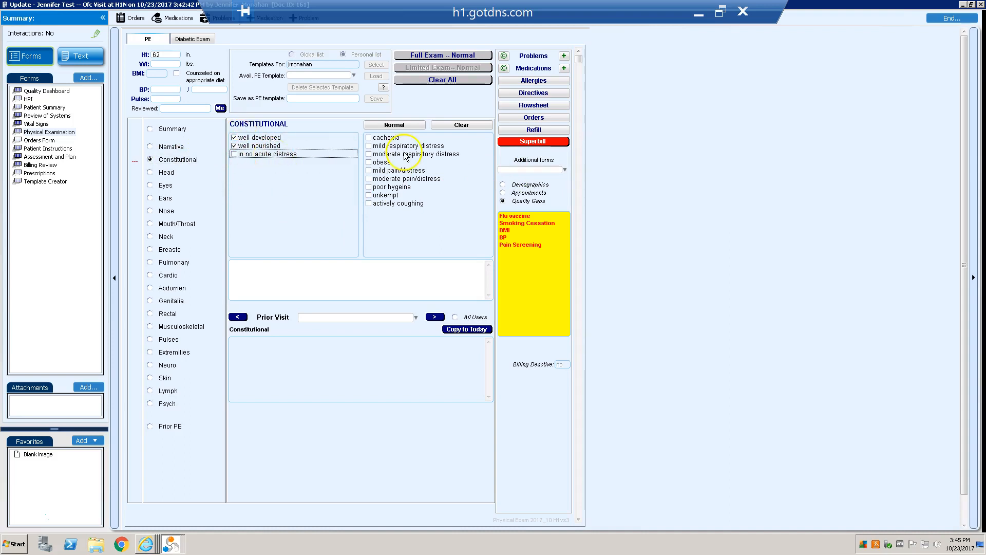
Set the Head and Mouth/Throat exam sections to normal findings.
click(165, 173)
click(403, 126)
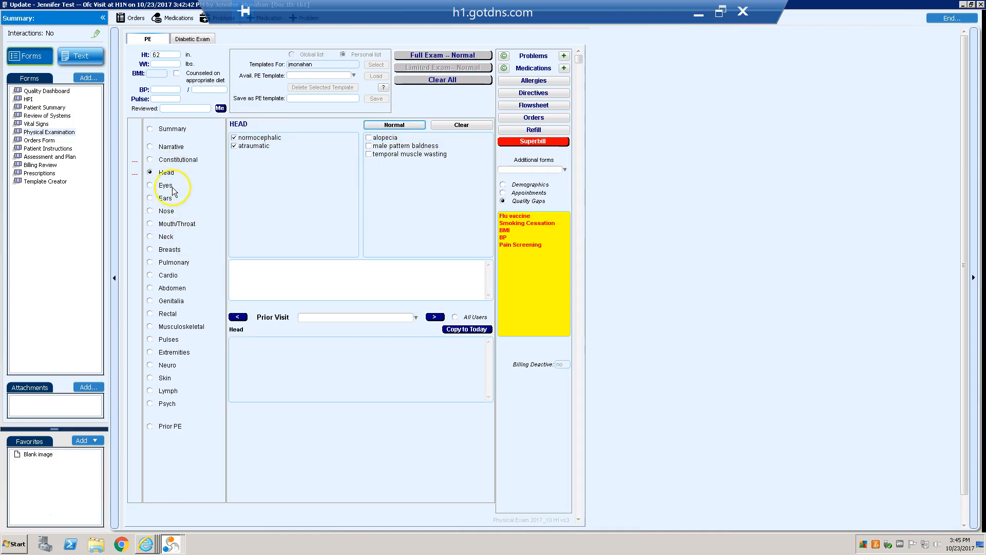
click(176, 224)
click(404, 124)
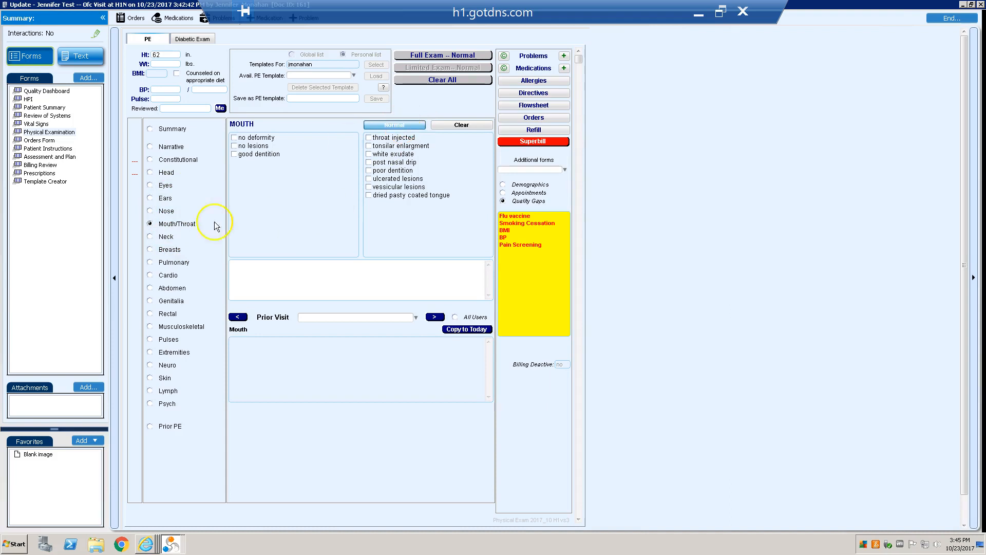
Set the Musculoskeletal exam to normal findings and add joint tenderness.
click(170, 326)
click(389, 126)
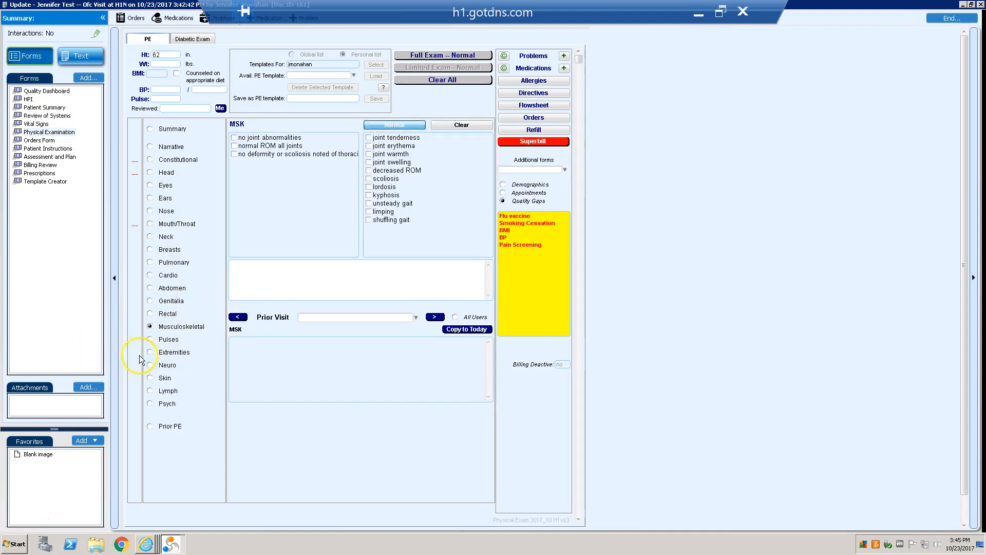
click(370, 137)
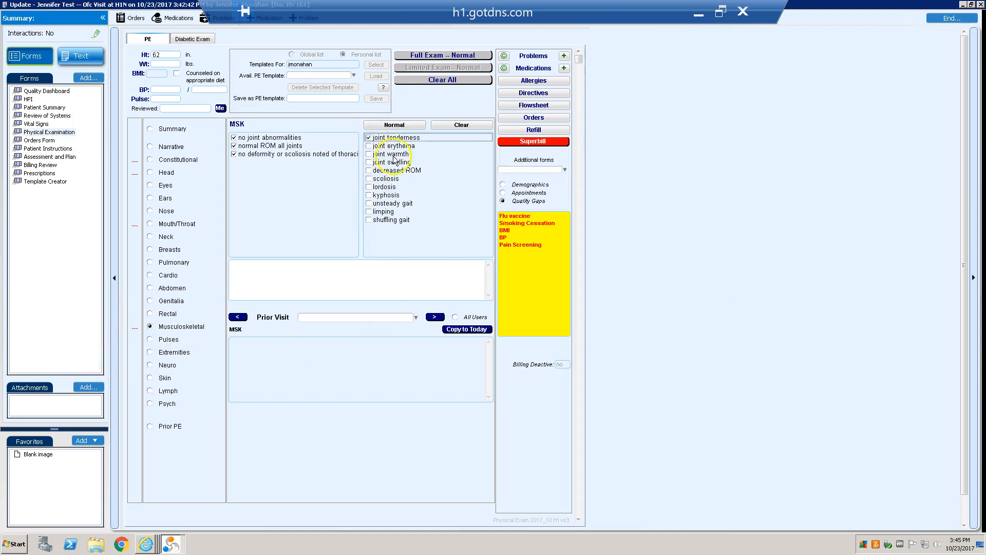
Add limping to the Musculoskeletal exam findings and mark weakness noted in the Neuro exam.
click(369, 139)
click(370, 138)
click(369, 211)
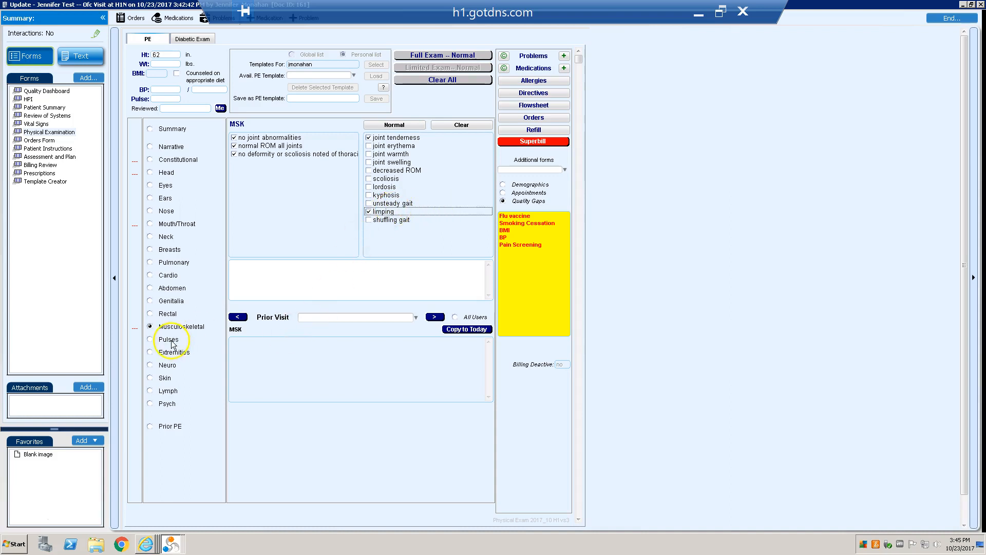
click(156, 366)
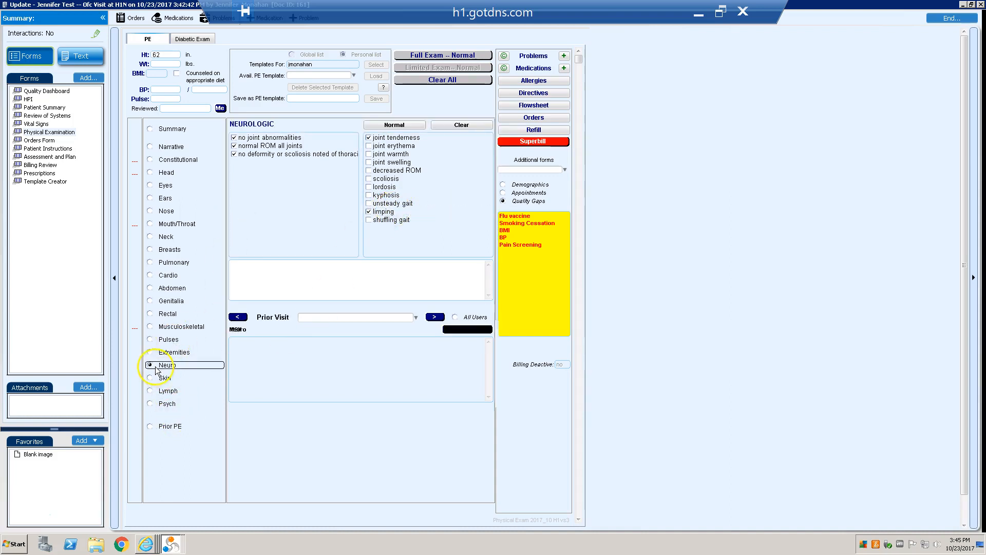
click(396, 138)
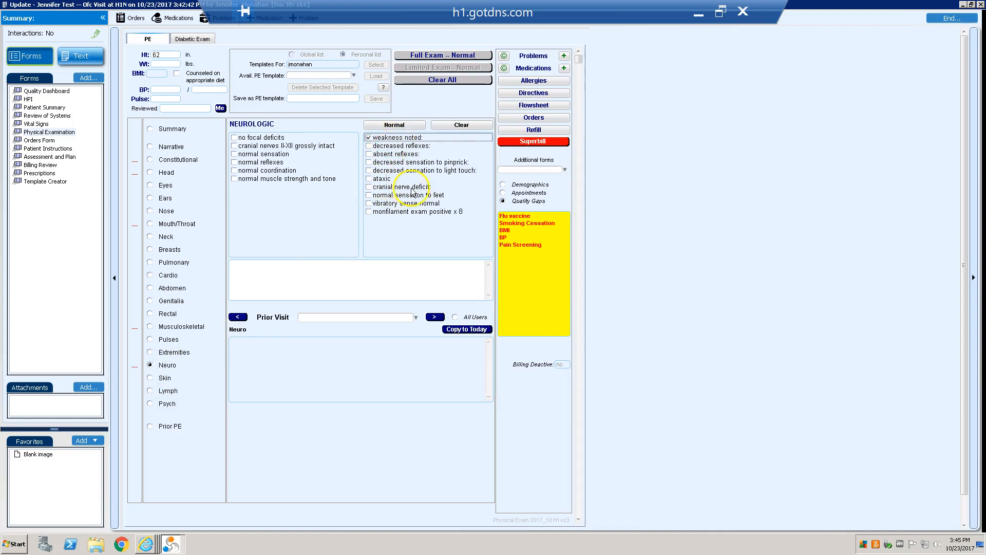
Save the physical exam as a personal PE template named Joint Pain and check the available PE templates.
click(321, 98)
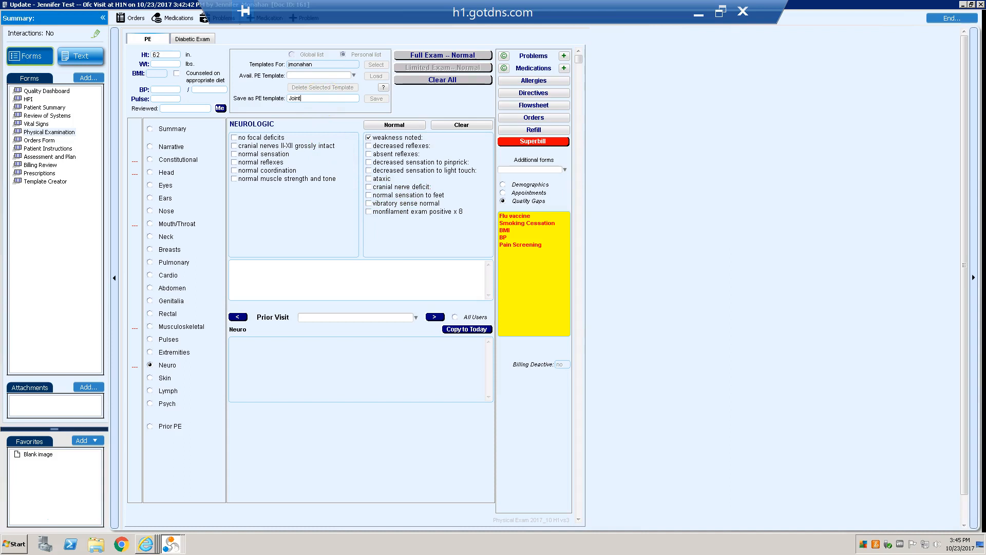
key(Tab)
click(376, 98)
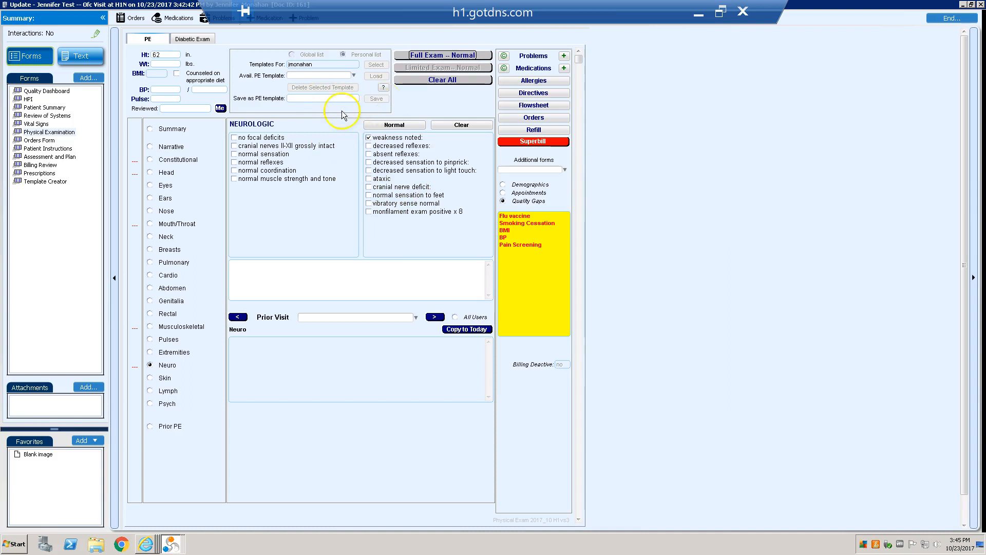
click(354, 75)
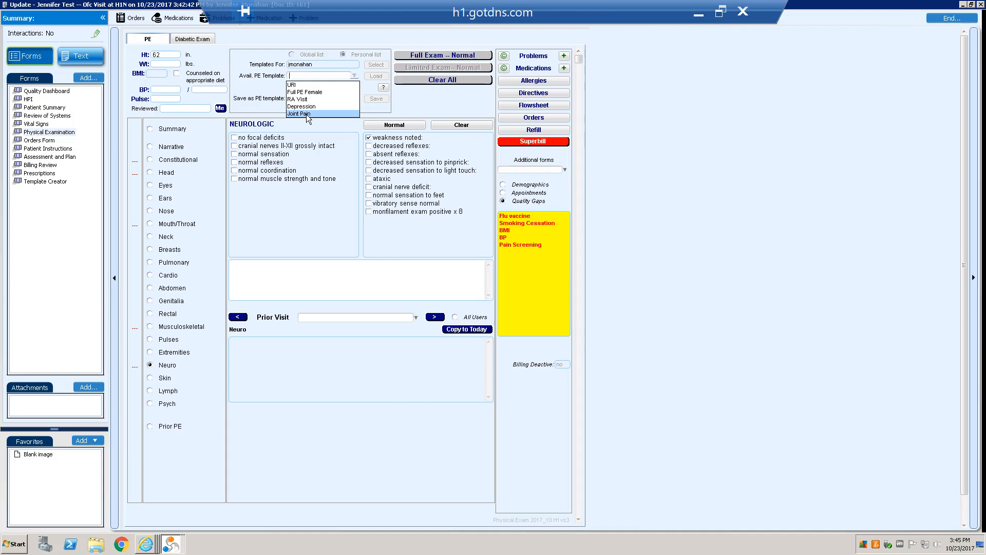
Open the Assessment and Plan form and check which diagnoses are available for Assessment #1.
click(61, 160)
click(61, 160)
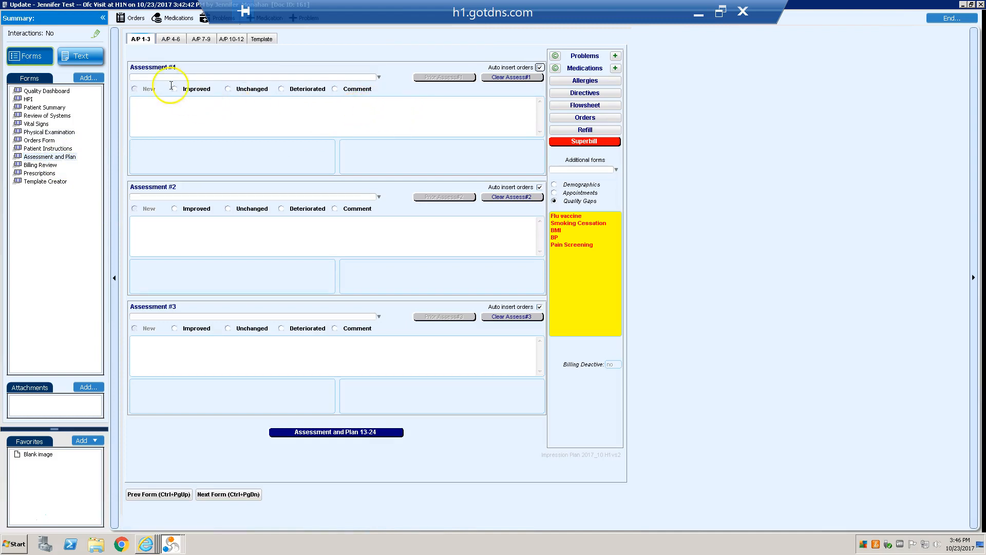
click(377, 77)
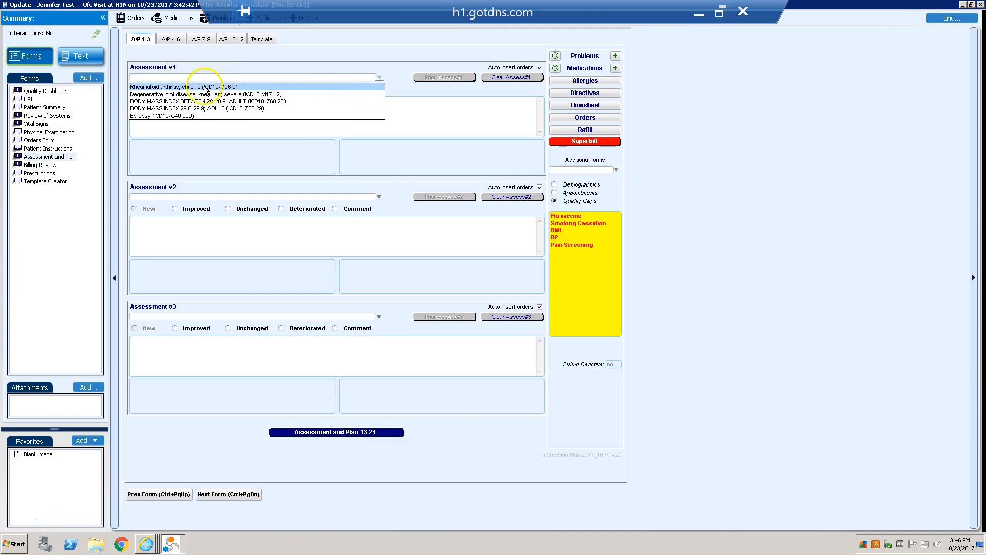
click(379, 77)
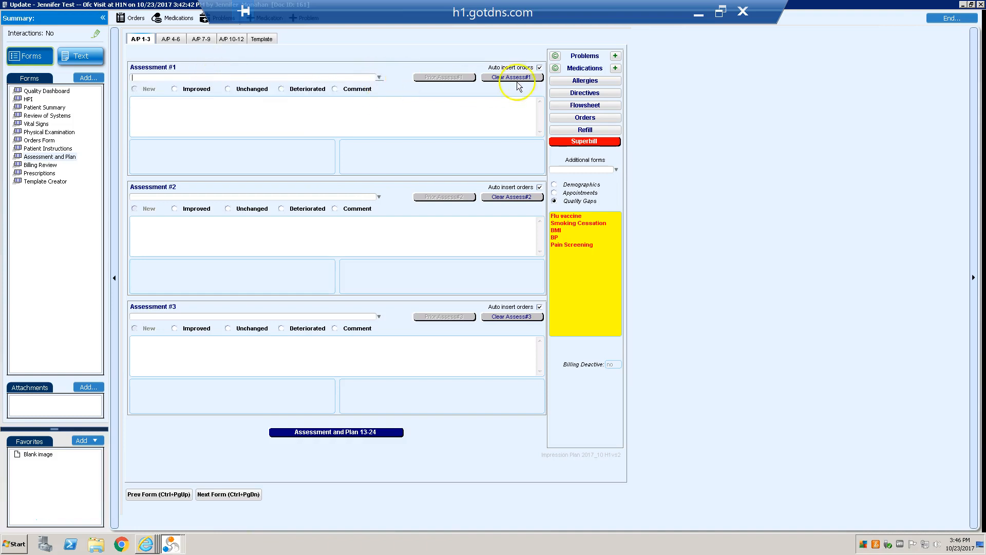
Search for right knee pain and add Knee joint pain, right as a new problem.
click(614, 57)
text(joi)
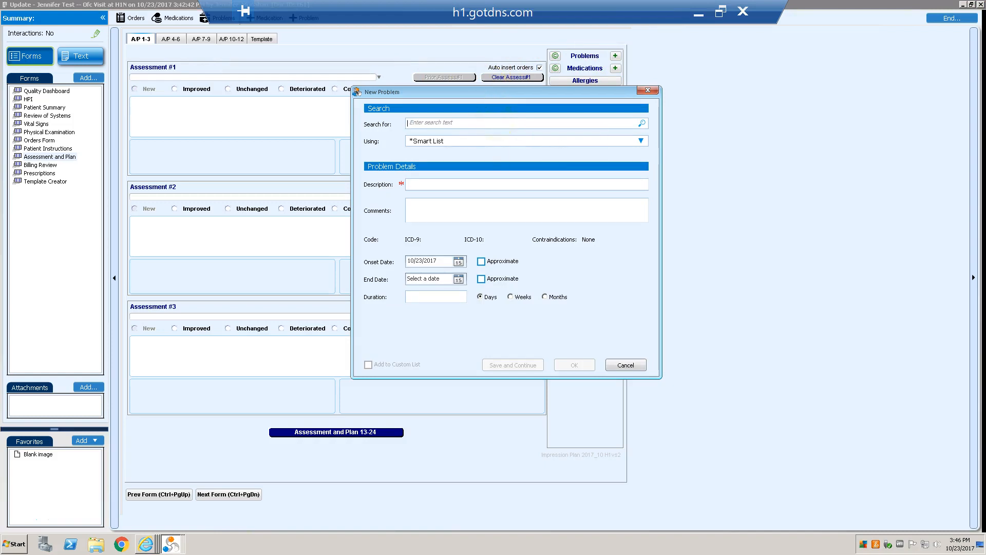
text(right knee)
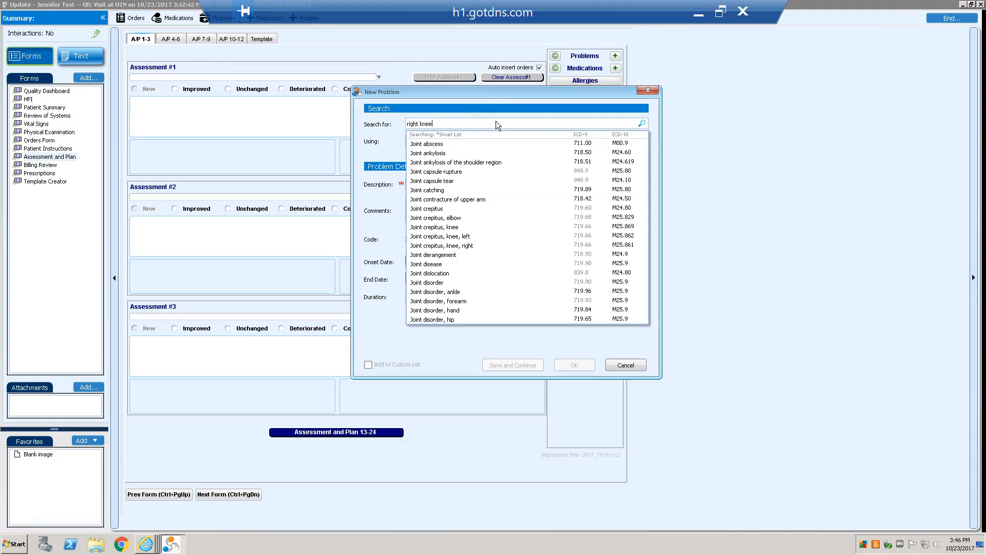
text( pain)
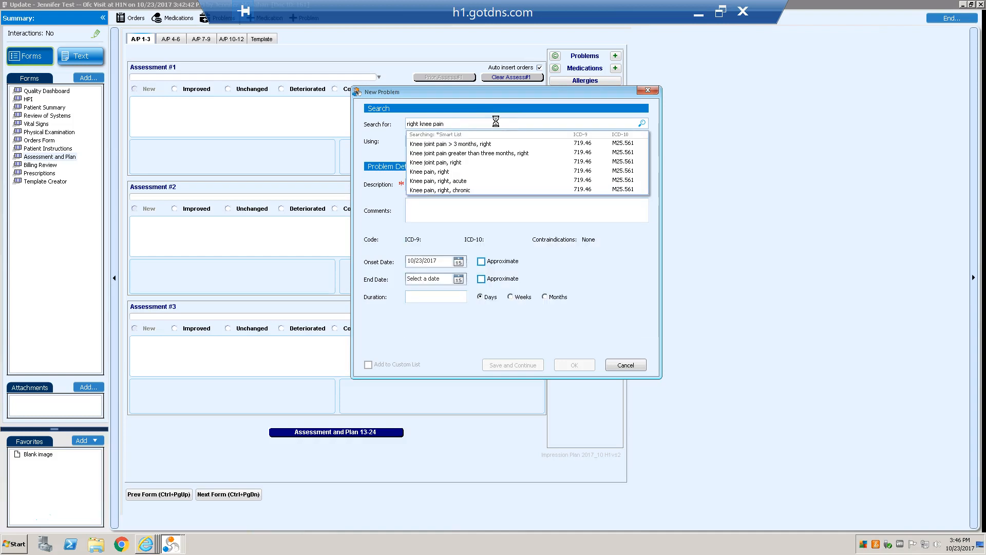
click(463, 163)
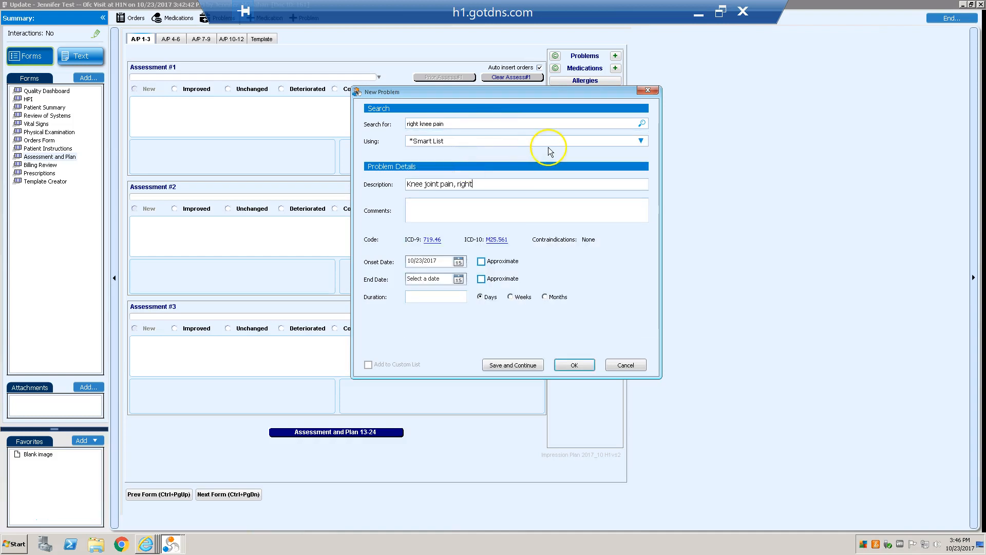
click(575, 365)
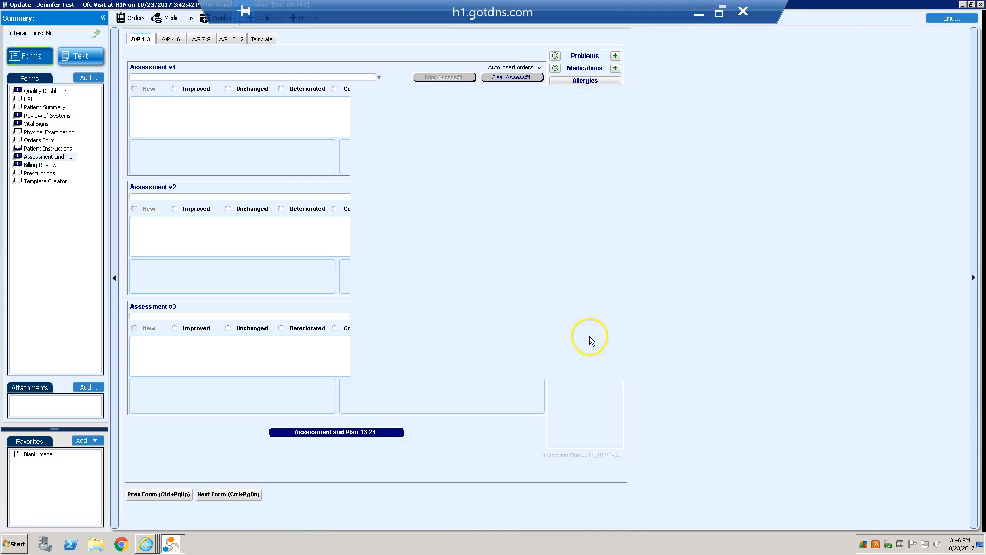
Set Assessment #1 to Knee joint pain, right as New, enter the plan "The plan associated with right knee" and commit the assessment.
click(378, 77)
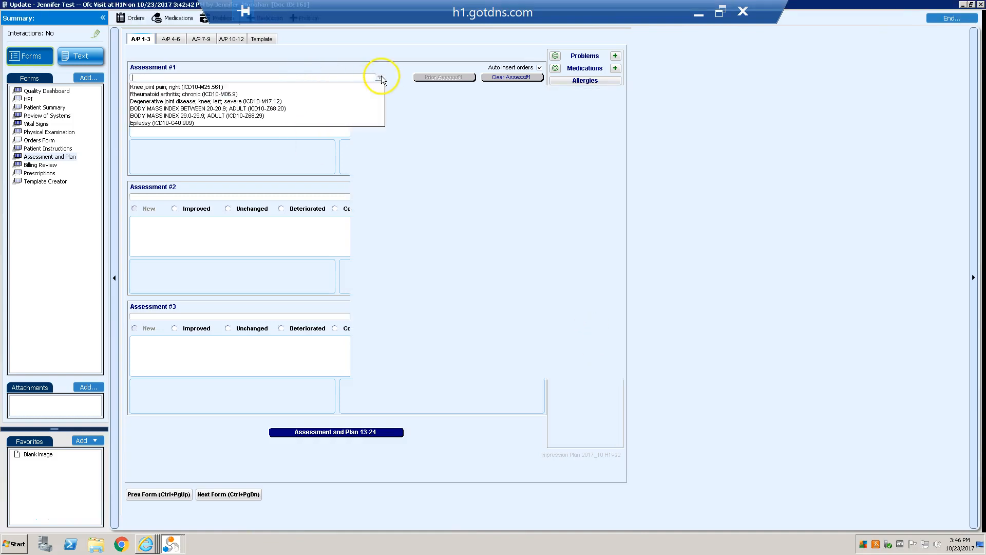
click(364, 87)
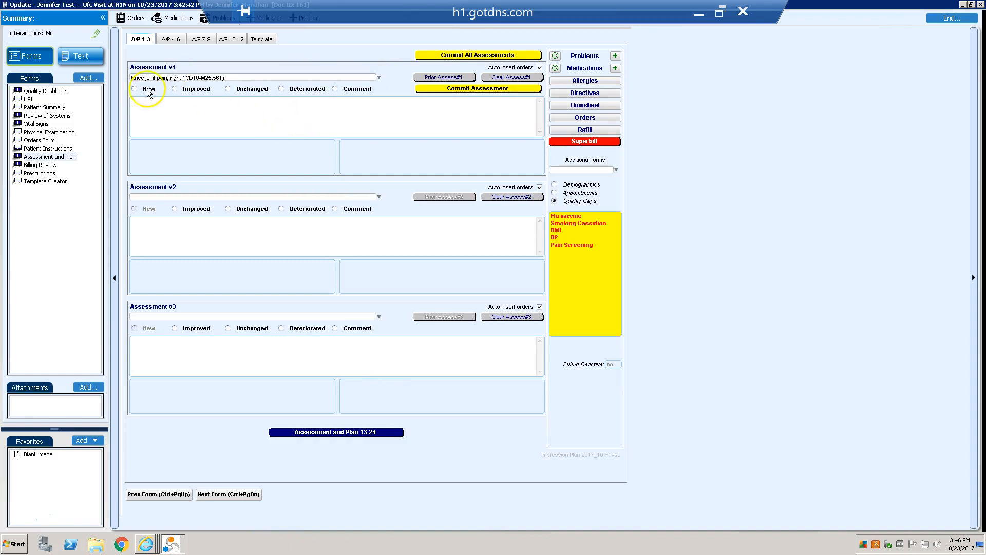
click(191, 125)
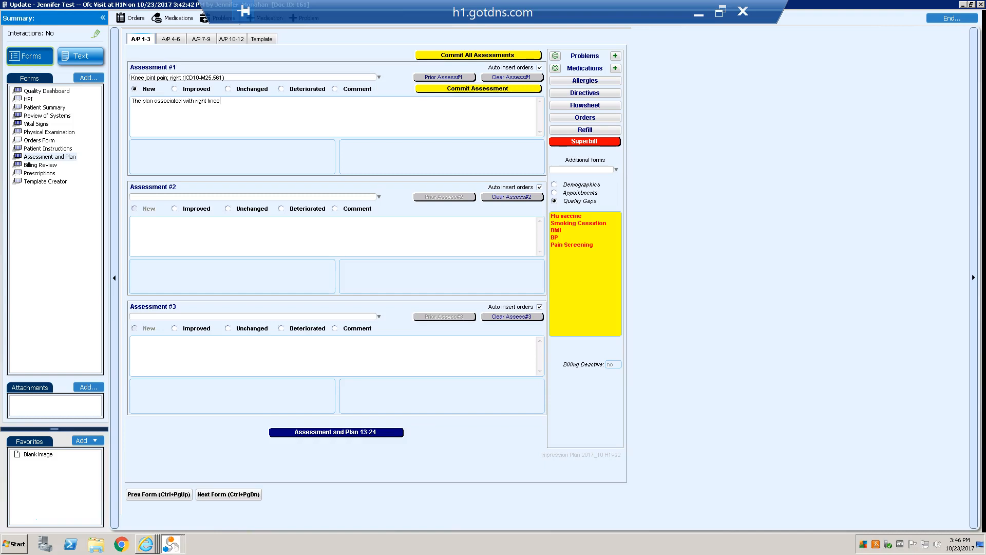
click(489, 90)
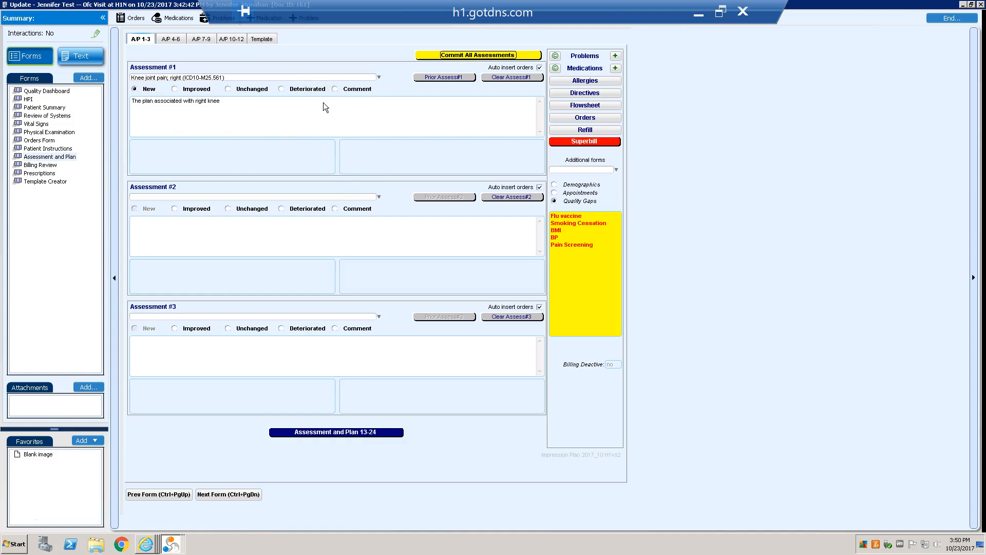
Review the combined visit content in the Template Creator form and save it as a personal encounter template named Sample Visit 2.
click(55, 176)
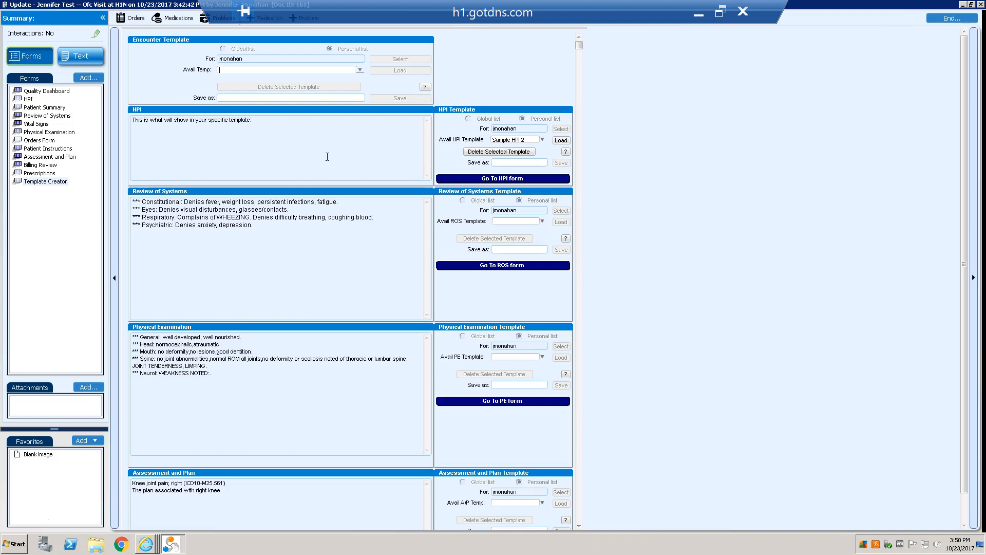
click(348, 161)
click(348, 162)
click(244, 123)
click(259, 98)
text(Sample Visit 2)
key(Tab)
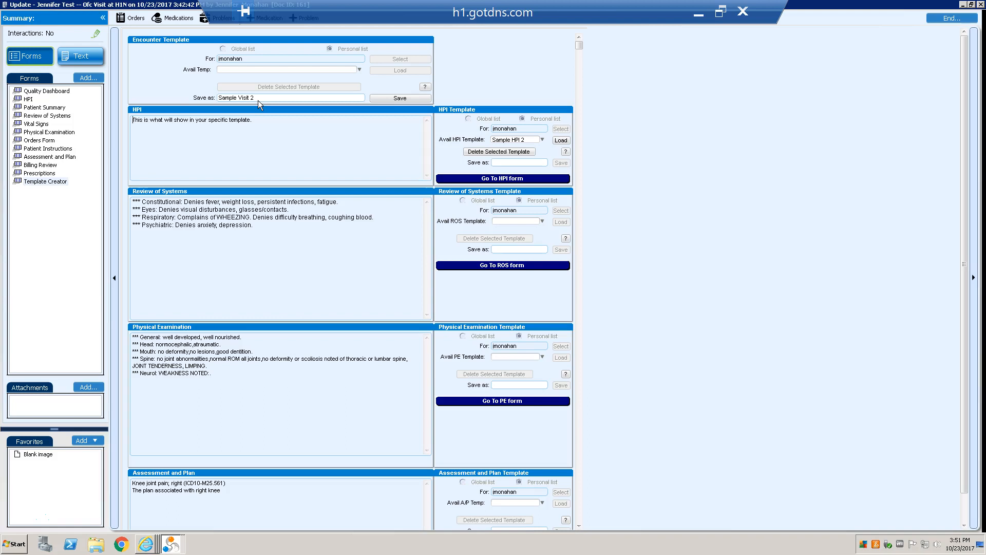
click(389, 98)
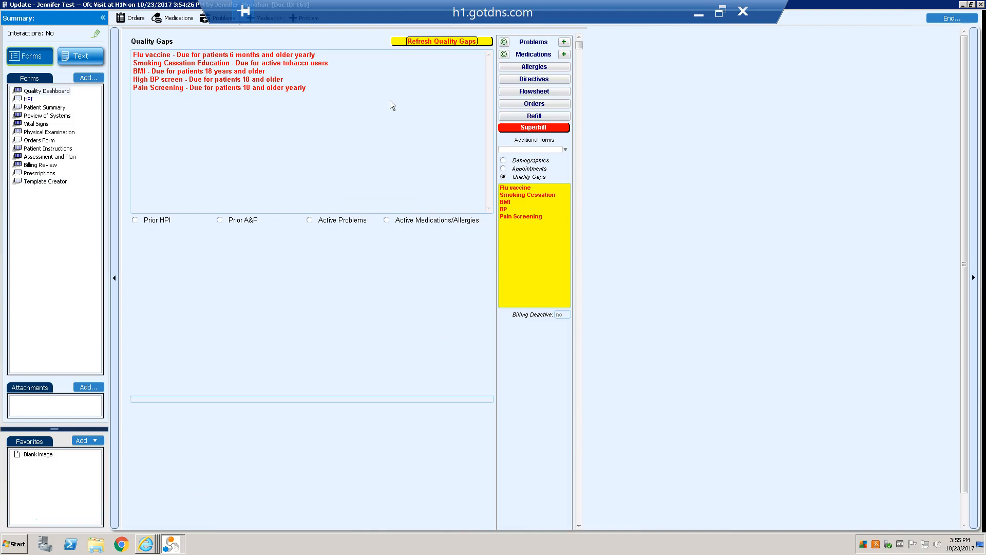
Load the personal encounter template Sample Visit 2 from the HPI form and accept adding the right knee joint pain diagnosis.
click(28, 99)
click(319, 186)
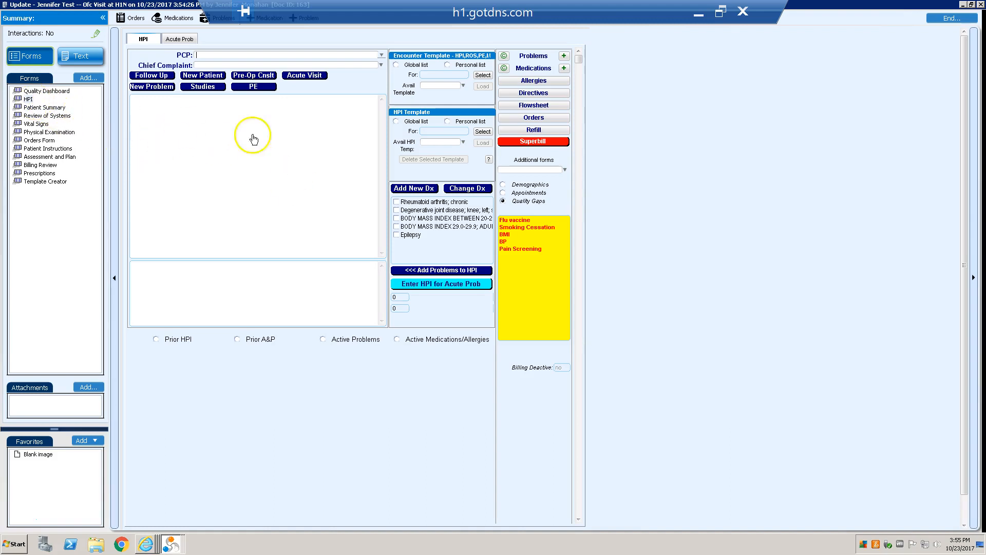
click(447, 65)
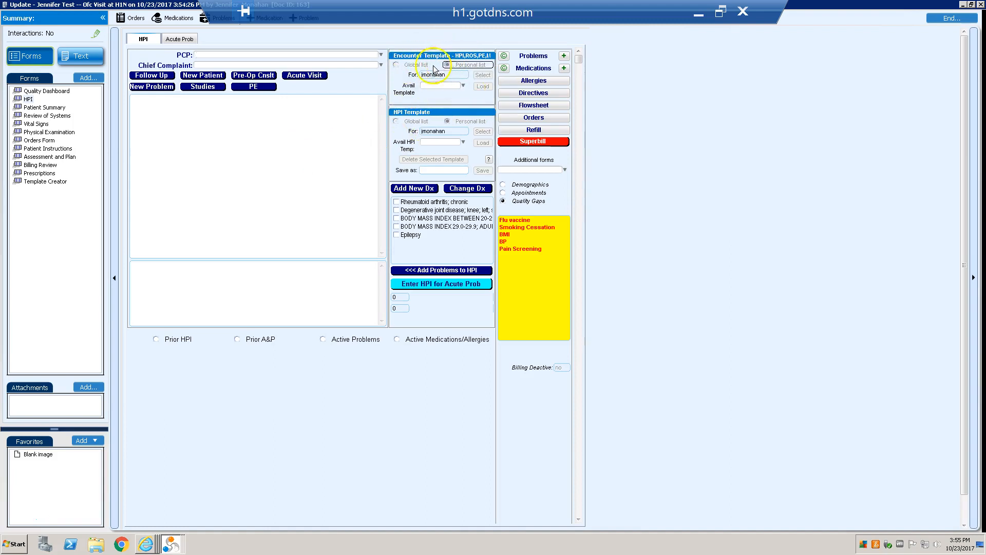
click(463, 86)
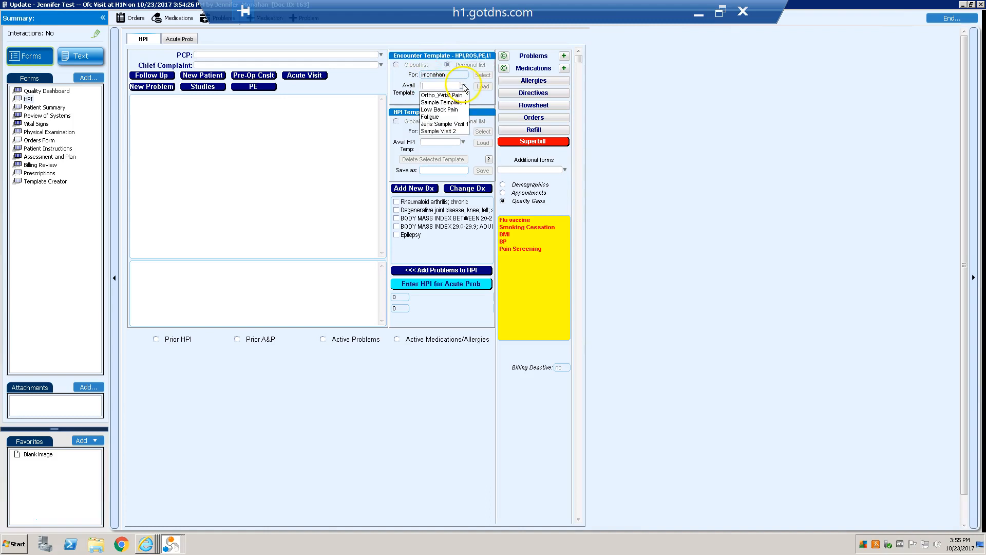
click(440, 131)
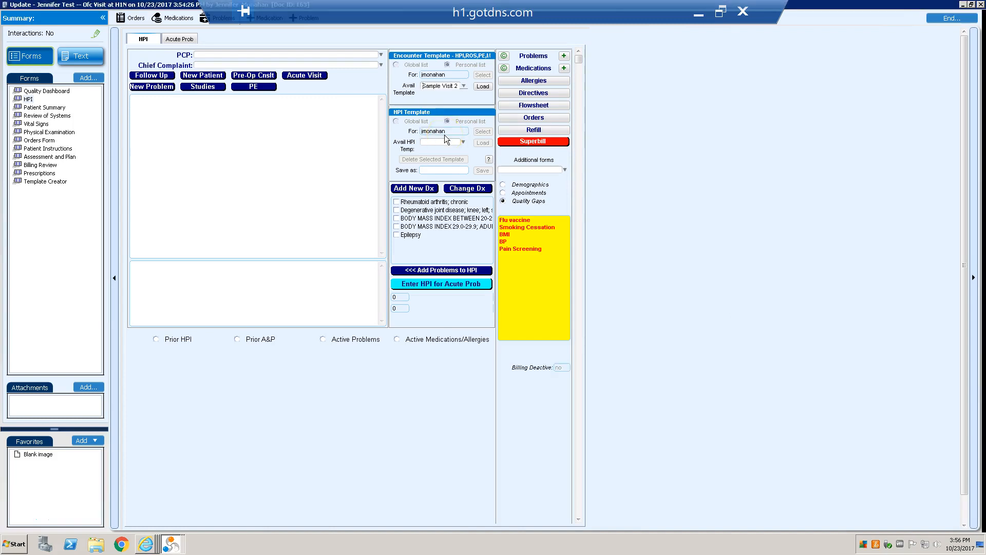
click(486, 86)
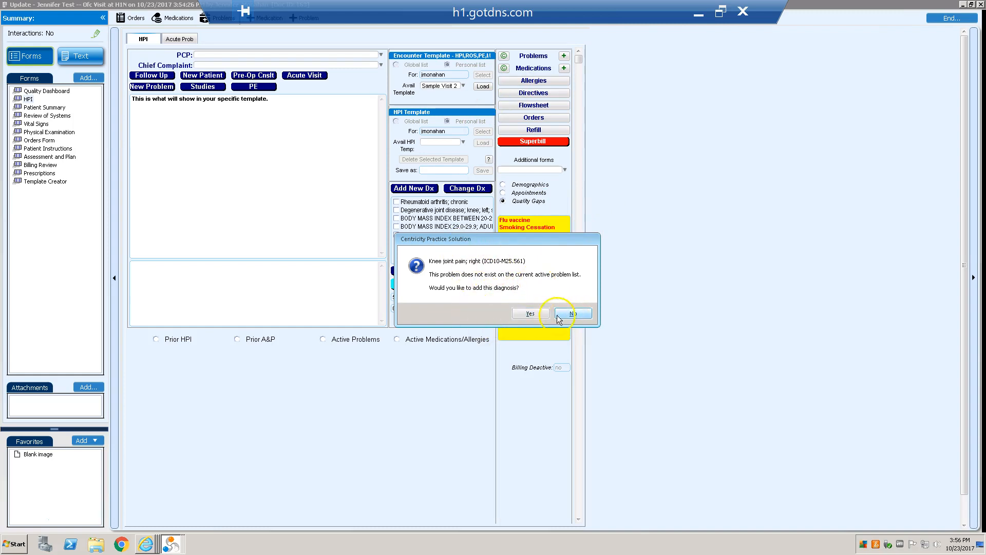
click(529, 315)
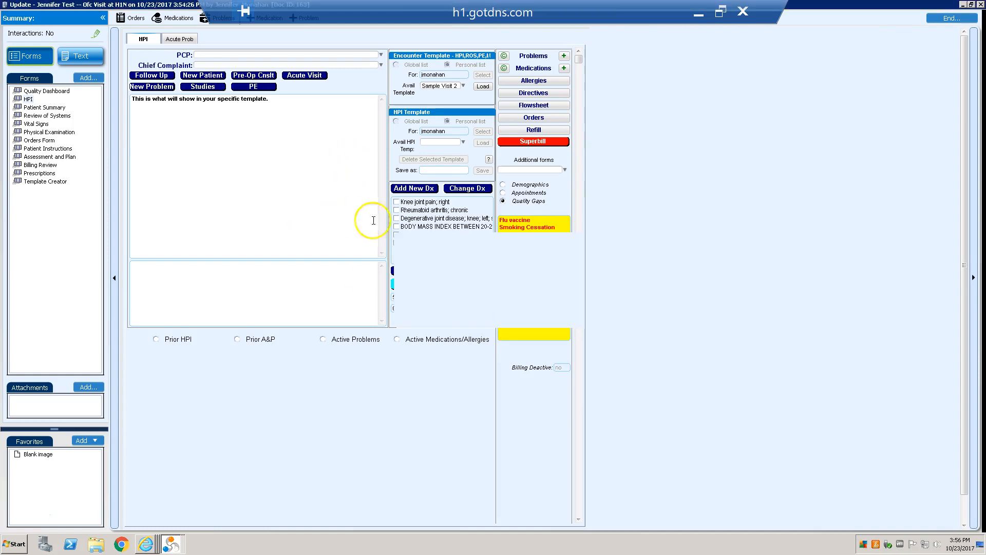
Review the template content loaded into the HPI, Review of Systems, Physical Examination and Assessment and Plan forms, declining the Billing Review form.
click(221, 138)
click(50, 157)
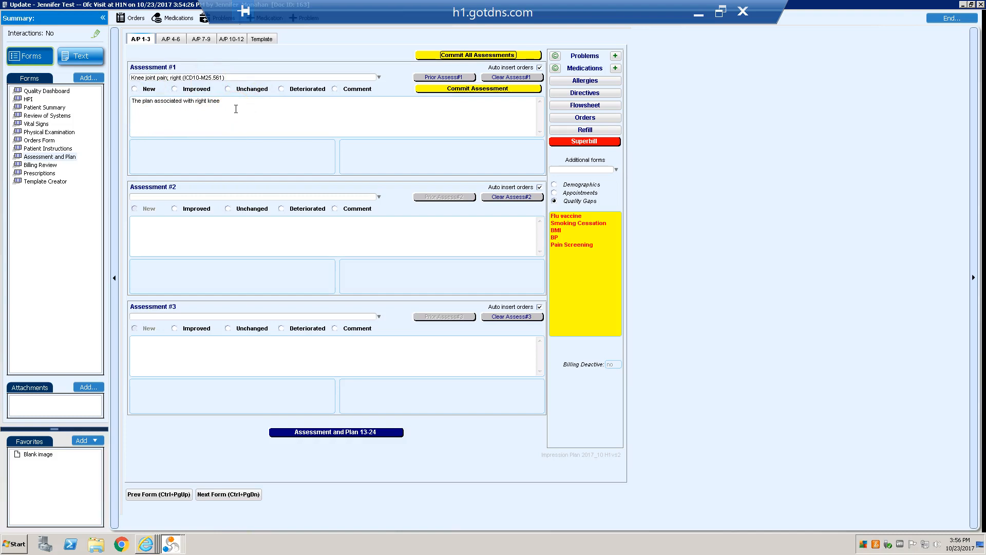
click(29, 99)
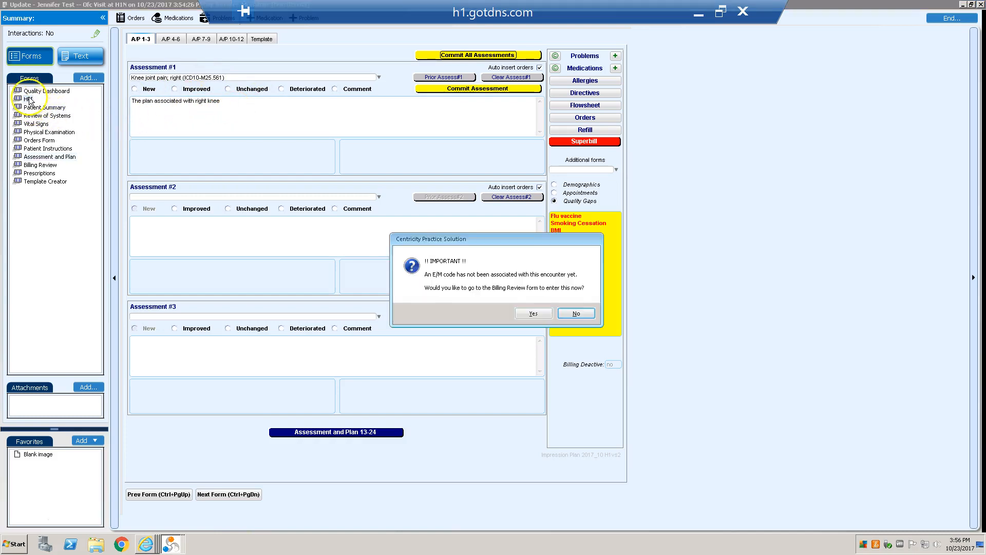
click(563, 312)
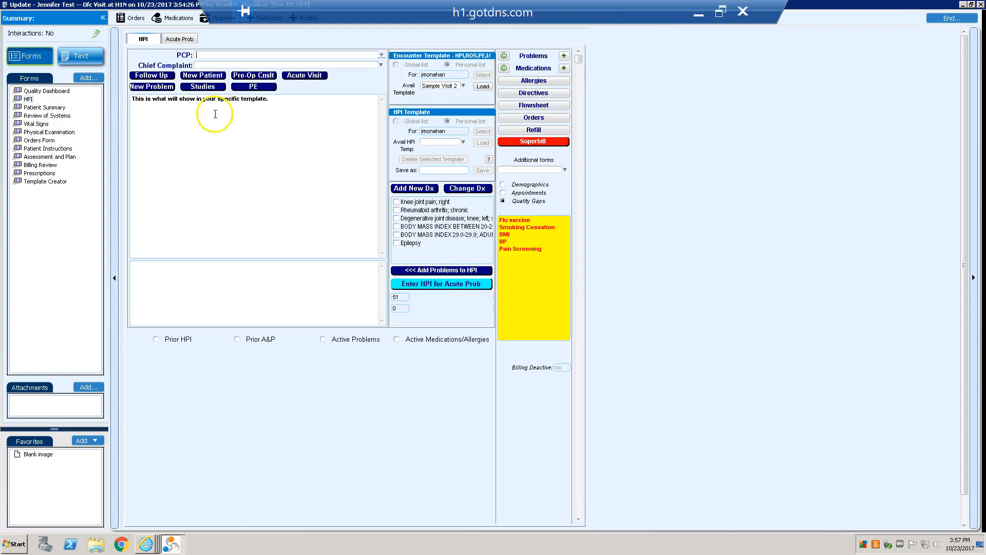
click(47, 115)
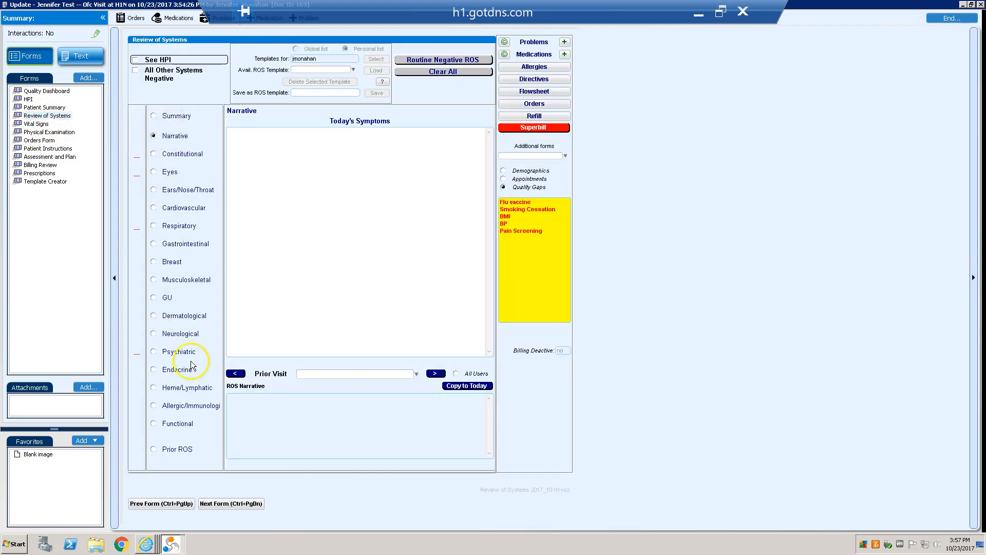
click(49, 132)
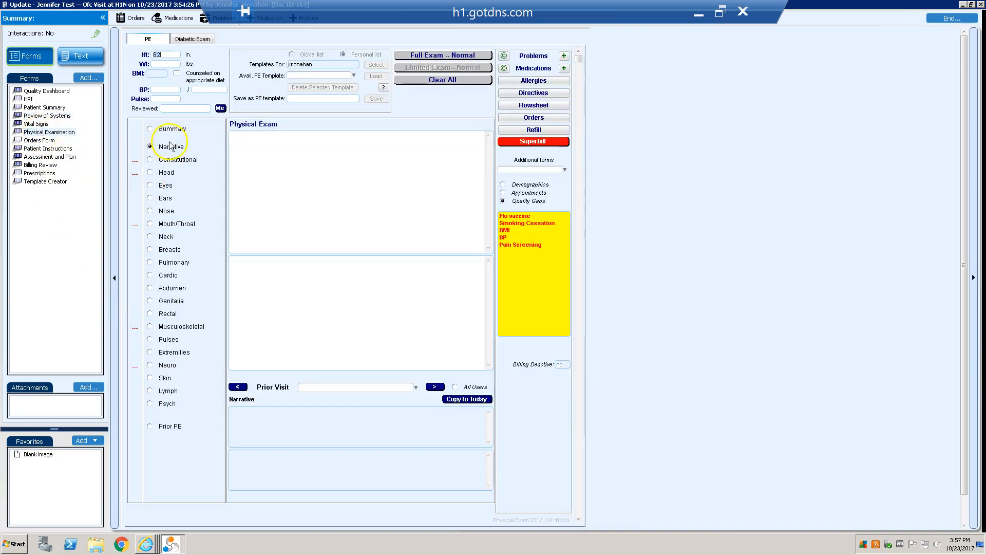
click(46, 156)
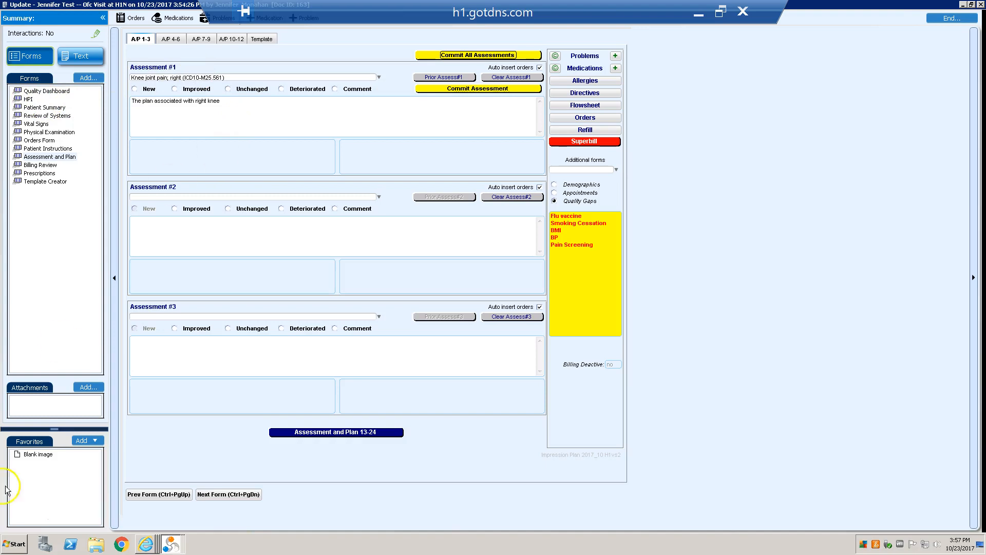
click(284, 224)
click(283, 233)
click(296, 242)
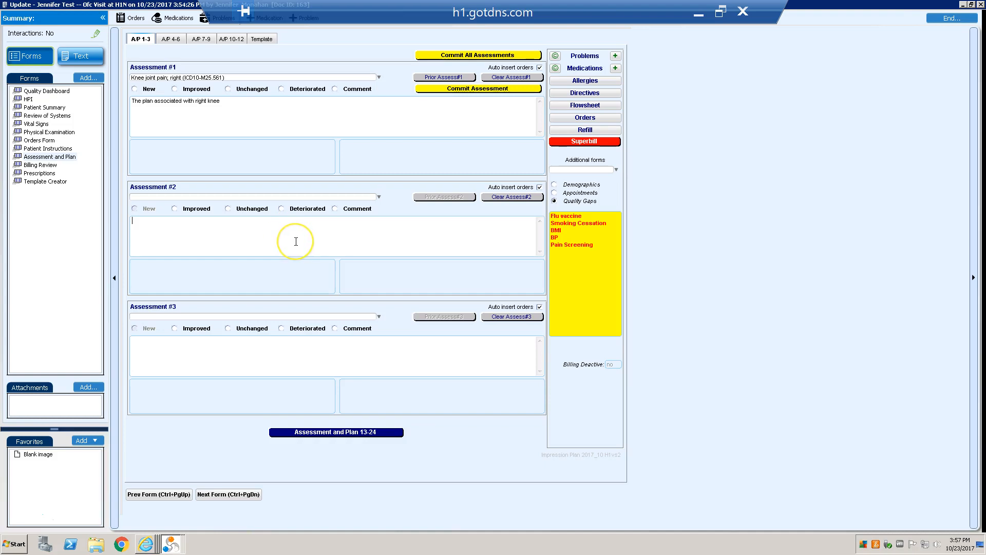